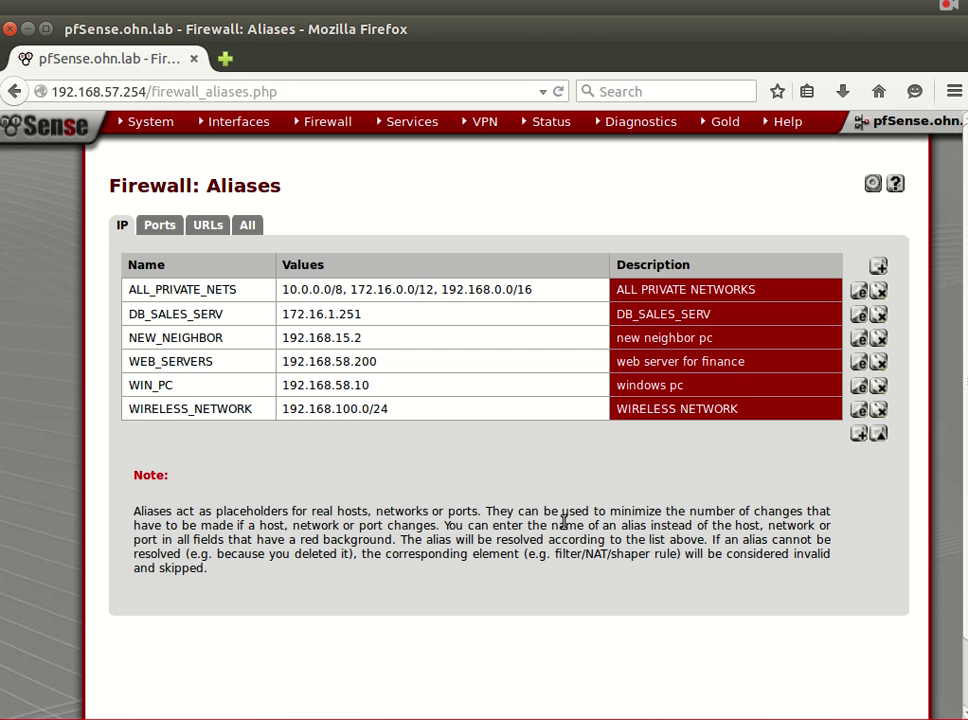
- Start a new IP alias and name it DB_SALES_SERVER
left_click(859, 433)
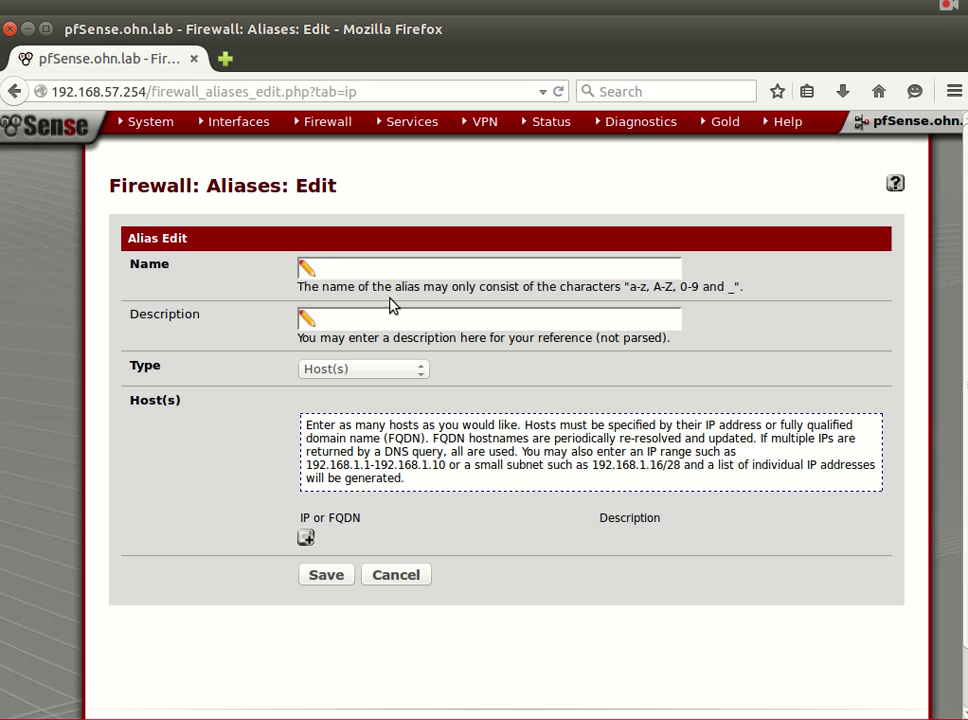
left_click(372, 272)
type("DB_SERVER")
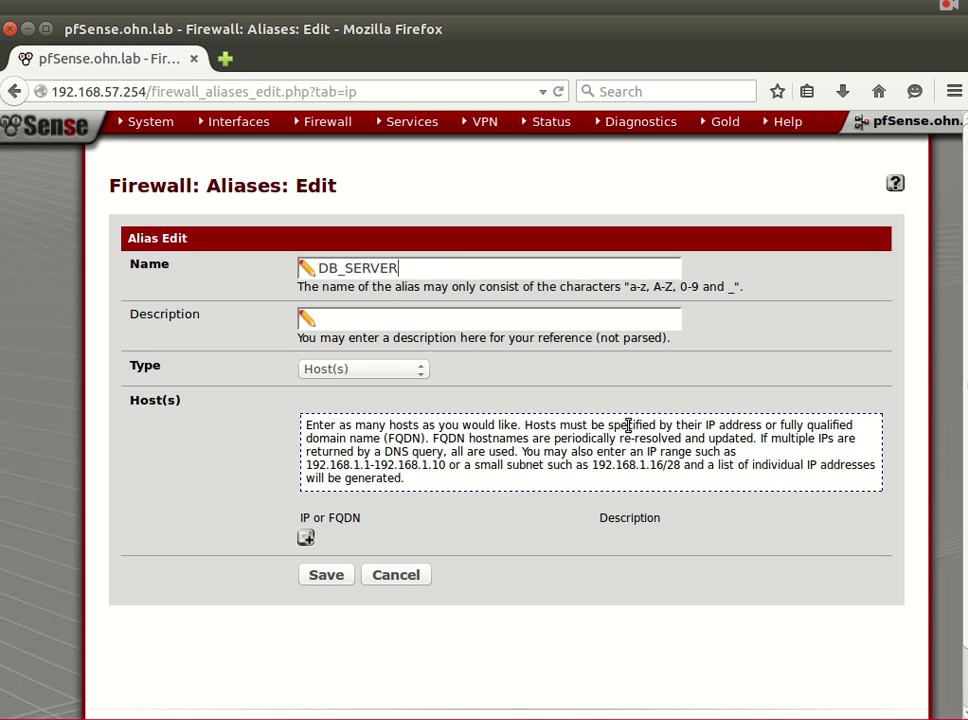
key("Left")
key("Left")
key("Left")
key("Left")
key("Left")
key("Left")
type("SLAS_")
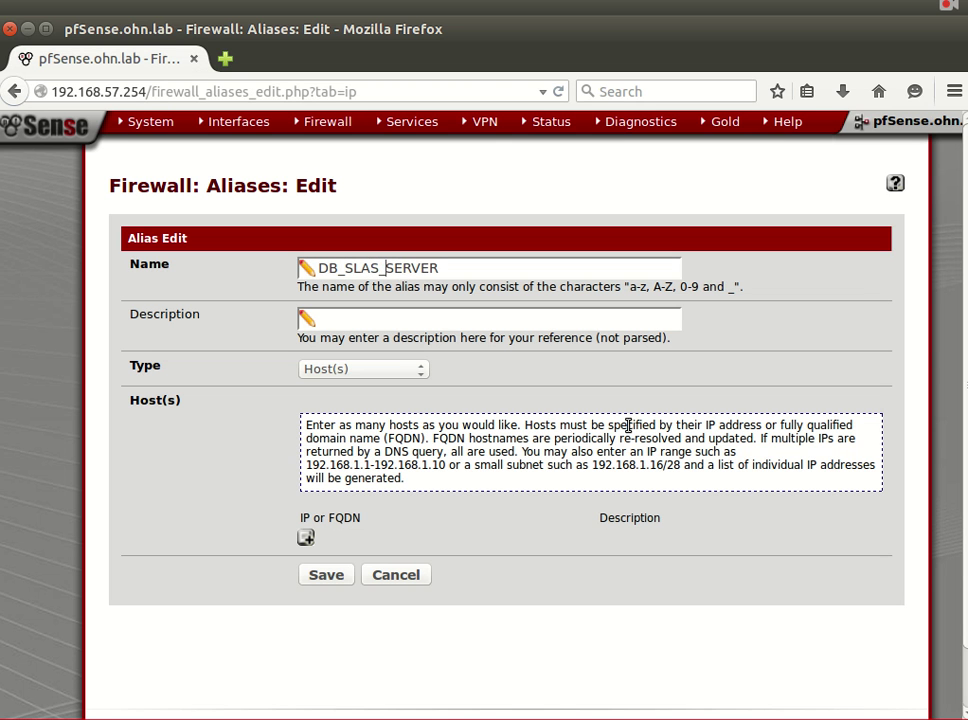
key("BackSpace")
key("BackSpace")
key("BackSpace")
key("BackSpace")
key("BackSpace")
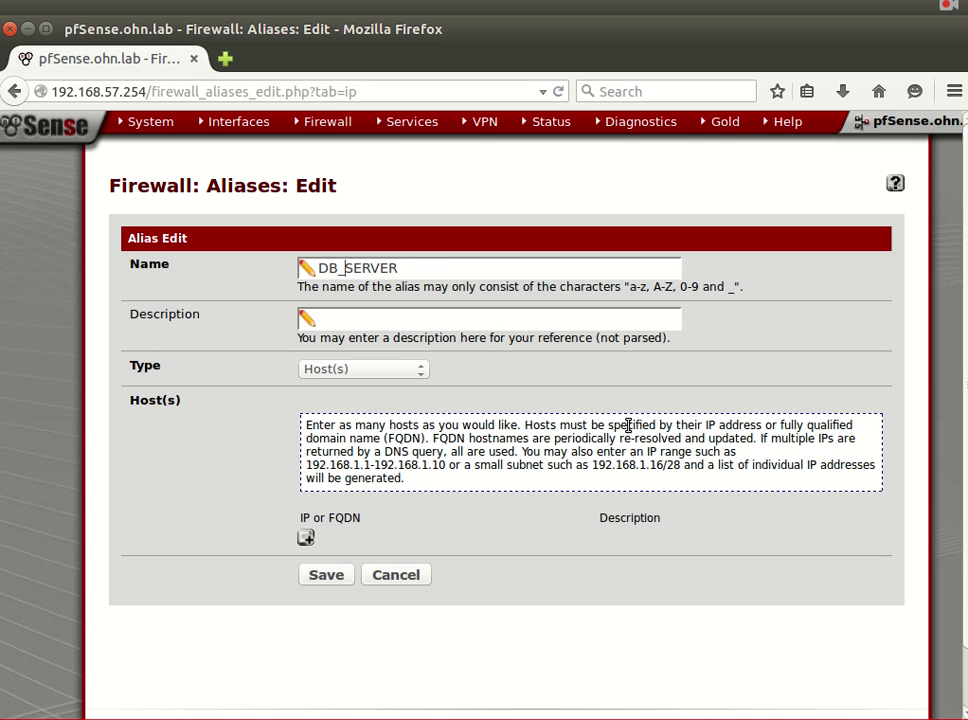
type("SALE")
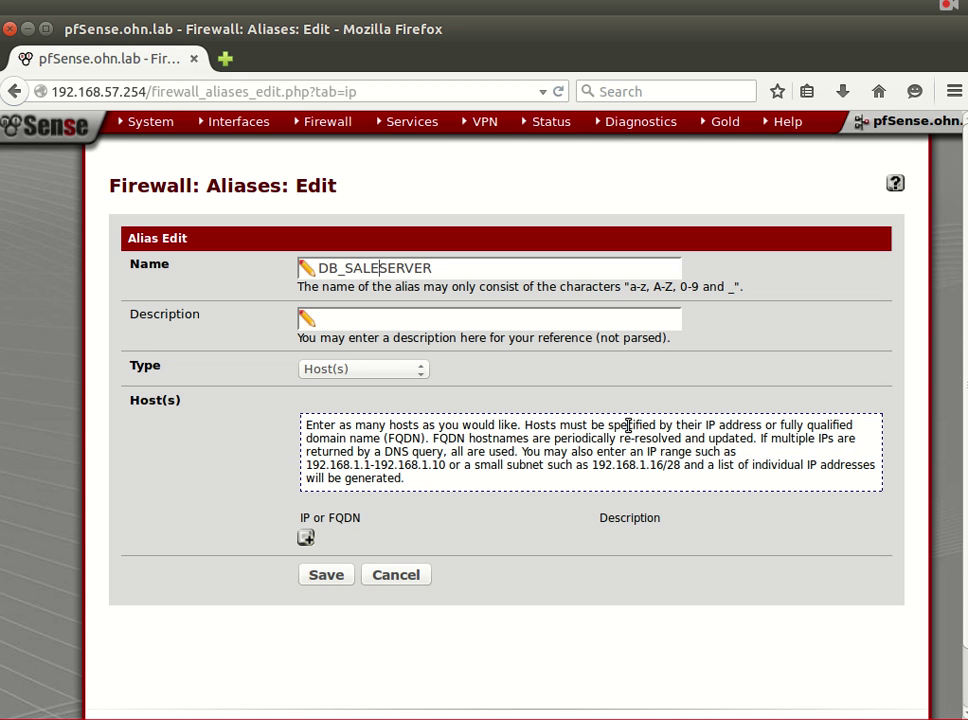
type("S_S")
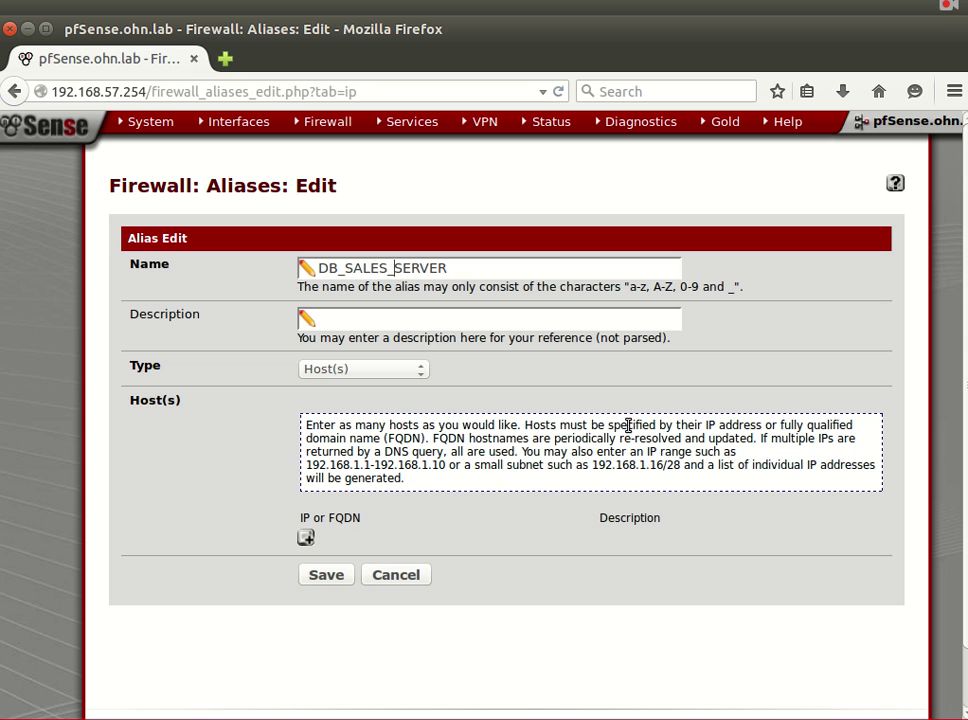
- Reuse the alias name DB_SALES_SERVER as its description and keep the type as Host(s)
double_click(361, 269)
key("ctrl+c")
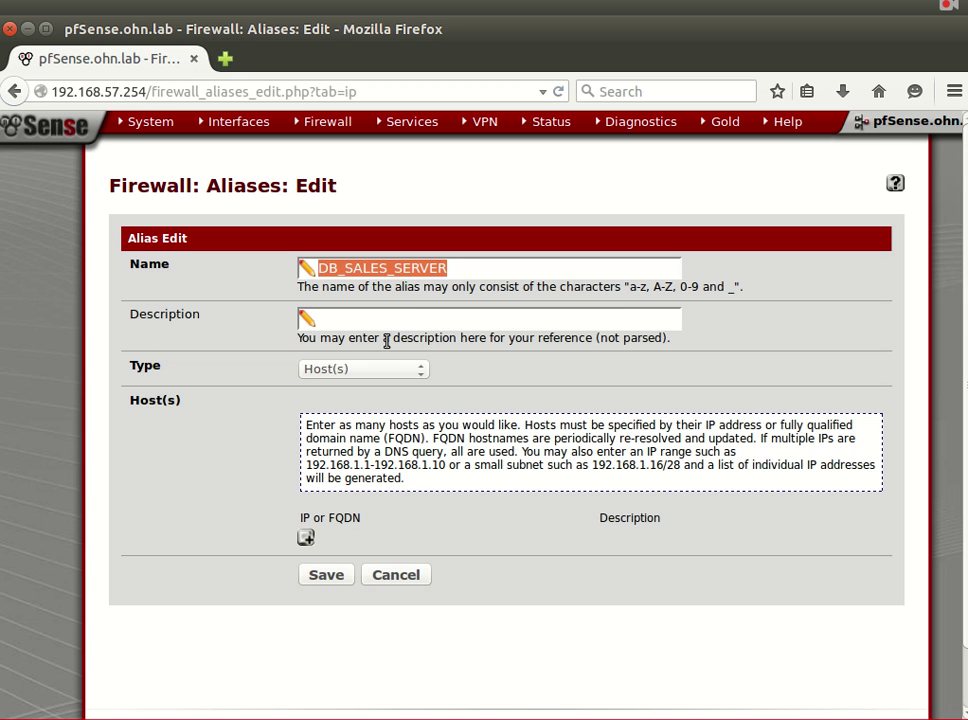
left_click(443, 318)
key("ctrl+v")
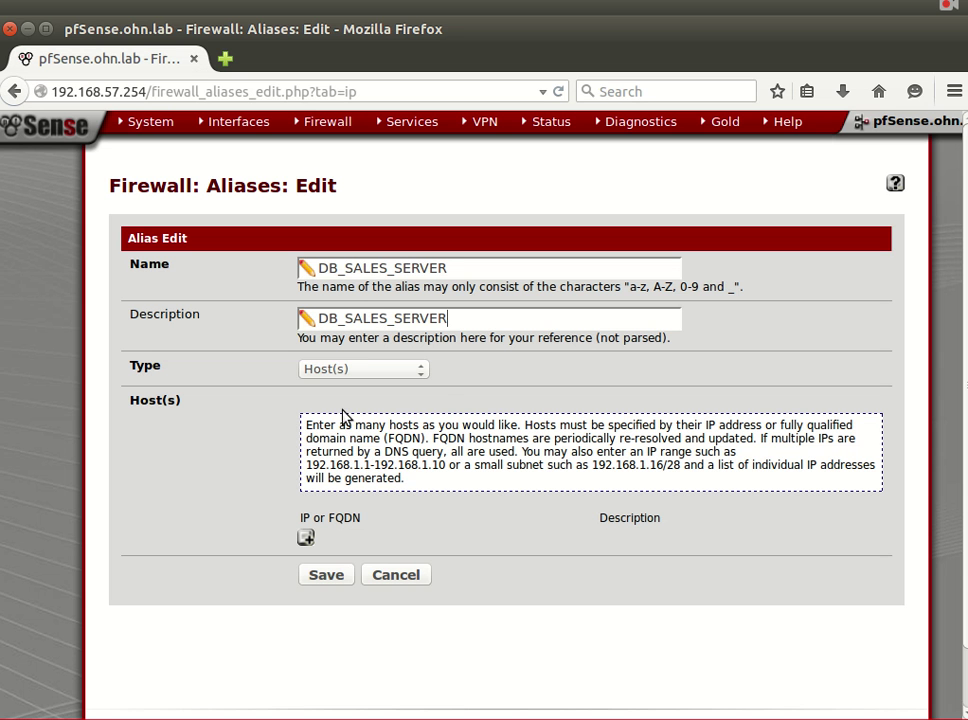
left_click(395, 370)
left_click(395, 374)
- Add a host entry to the alias with IP 192.168.57.150 and description DB_SALES_SERVER
left_click(306, 541)
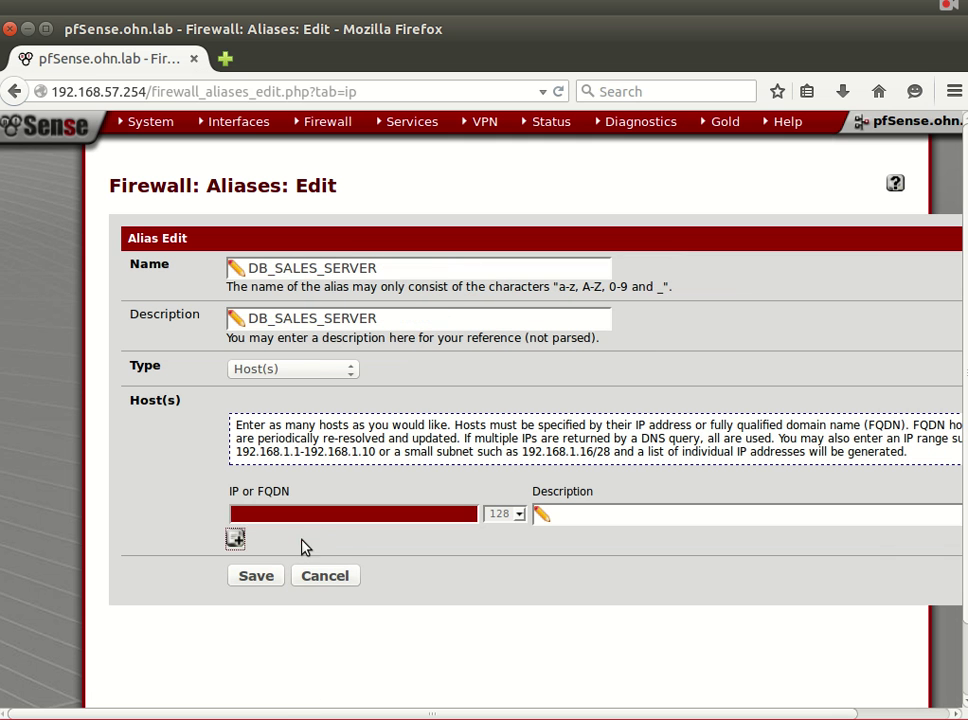
left_click(326, 518)
type("192.168.57")
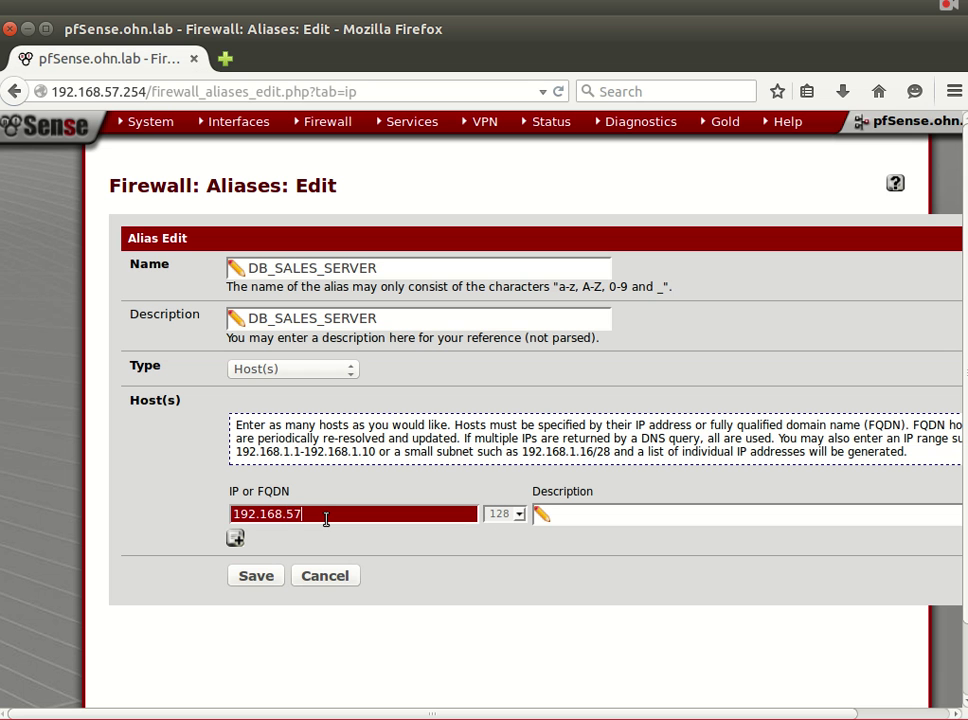
type(".")
type("100")
key("BackSpace")
key("BackSpace")
type("50")
left_click(574, 511)
key("ctrl+v")
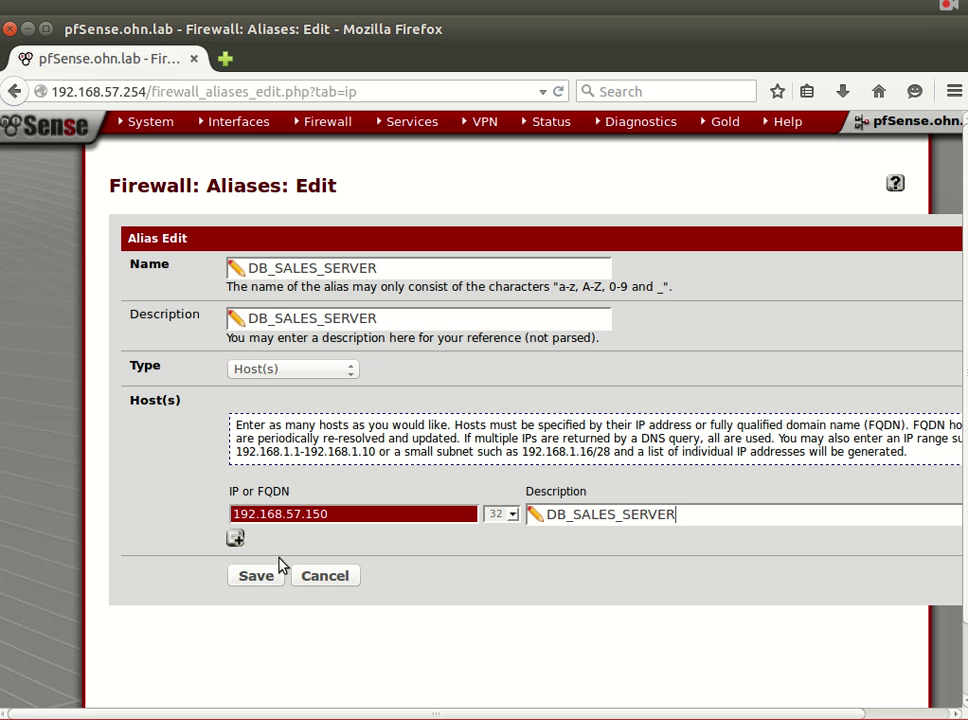
- Save the new host alias and apply the alias list changes
left_click(260, 580)
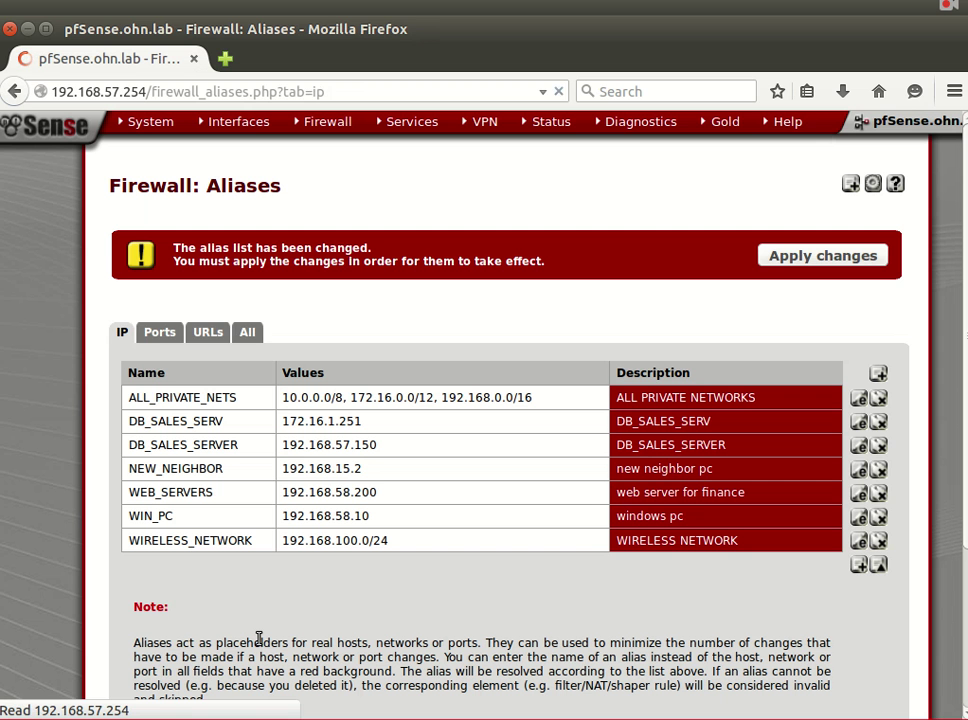
left_click(823, 256)
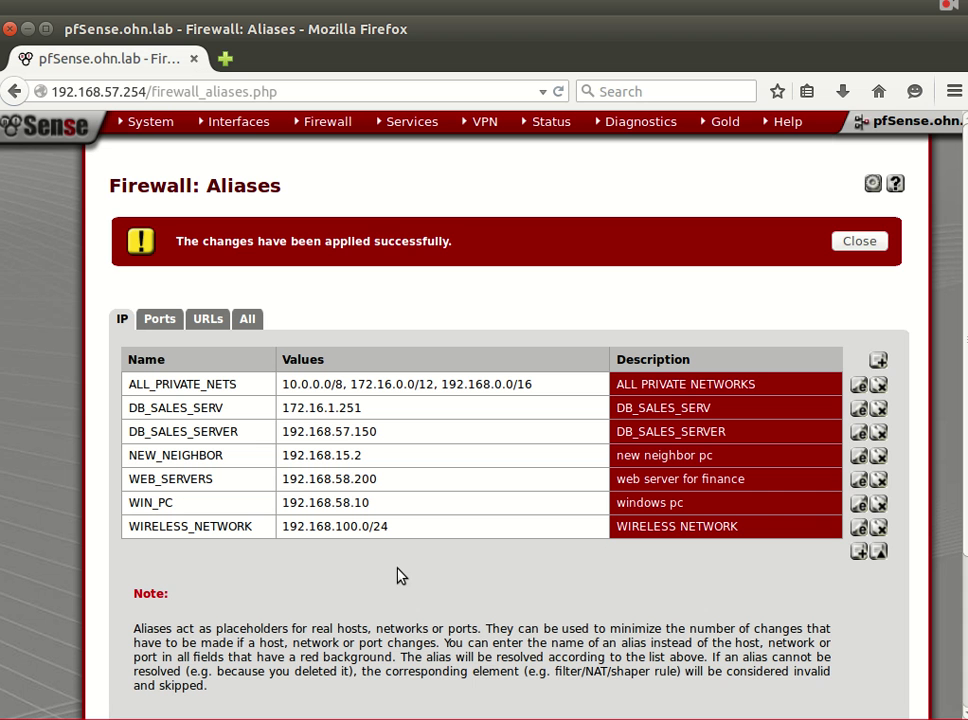
left_click(862, 241)
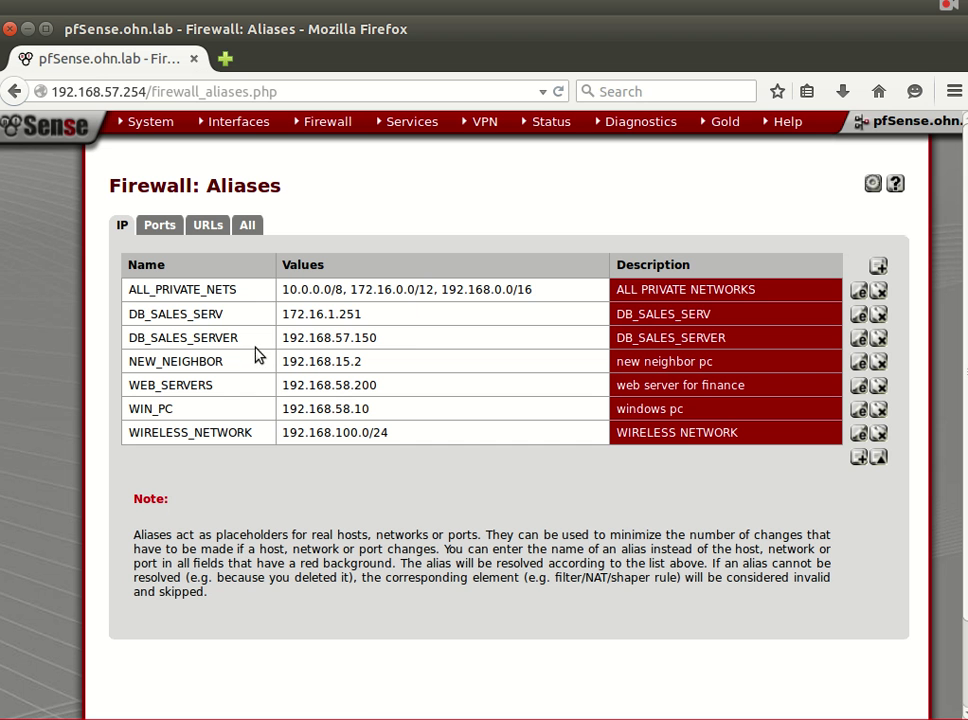
- Delete the DB_SALES_SERV alias and apply the change
left_click(878, 315)
left_click(731, 391)
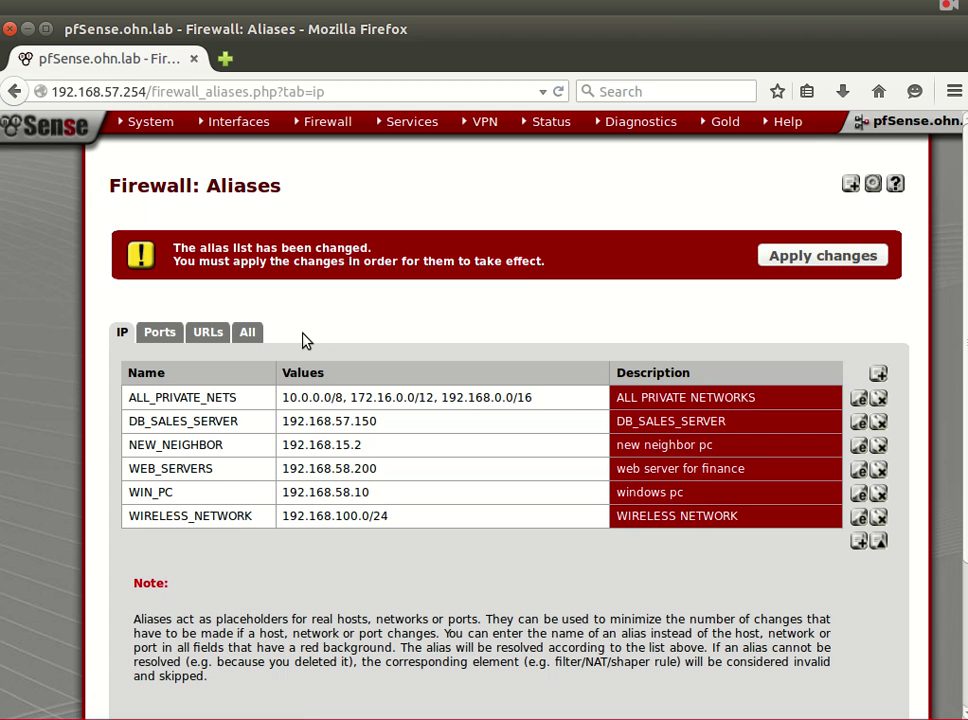
left_click(830, 259)
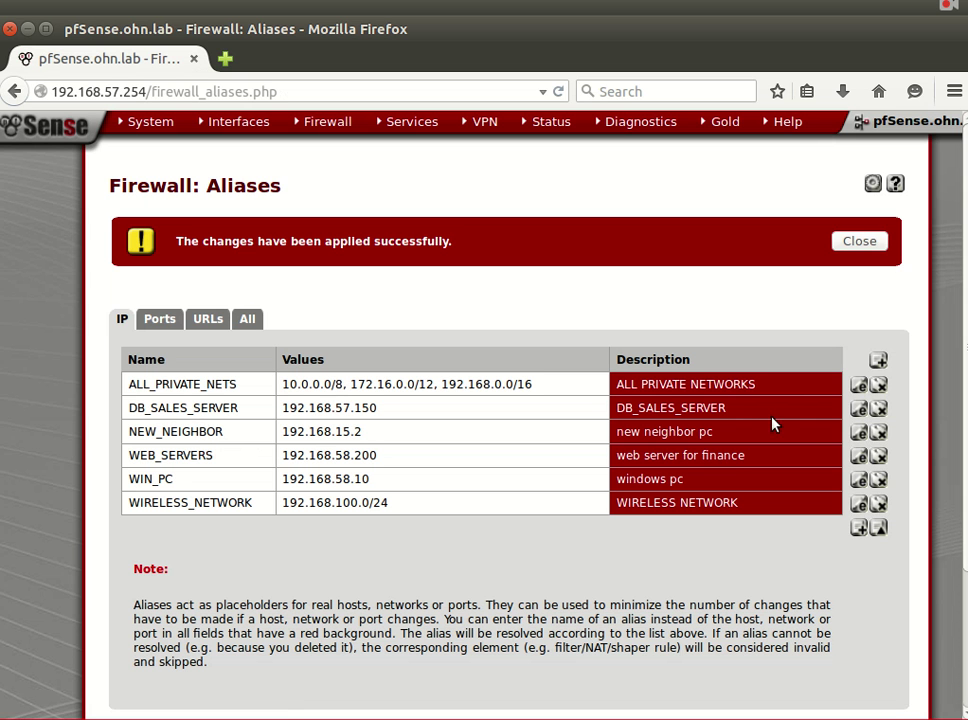
- Change the DB_SALES_SERVER alias's host address to 192.168.57.160, then save and apply it
left_click(860, 410)
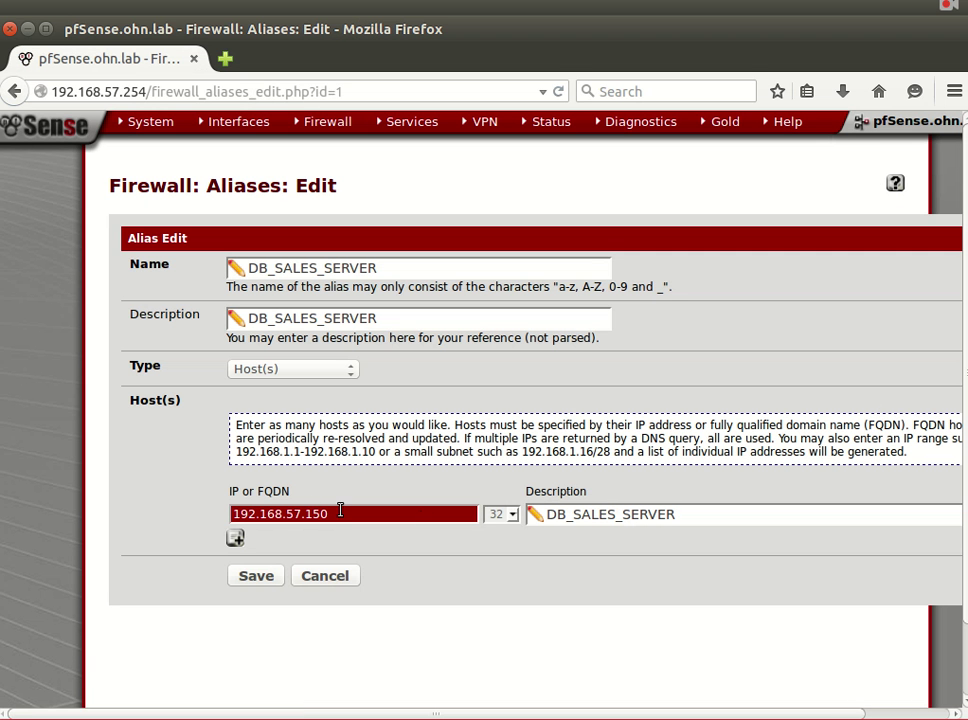
left_click_drag(313, 508, 320, 512)
type("6")
left_click(268, 577)
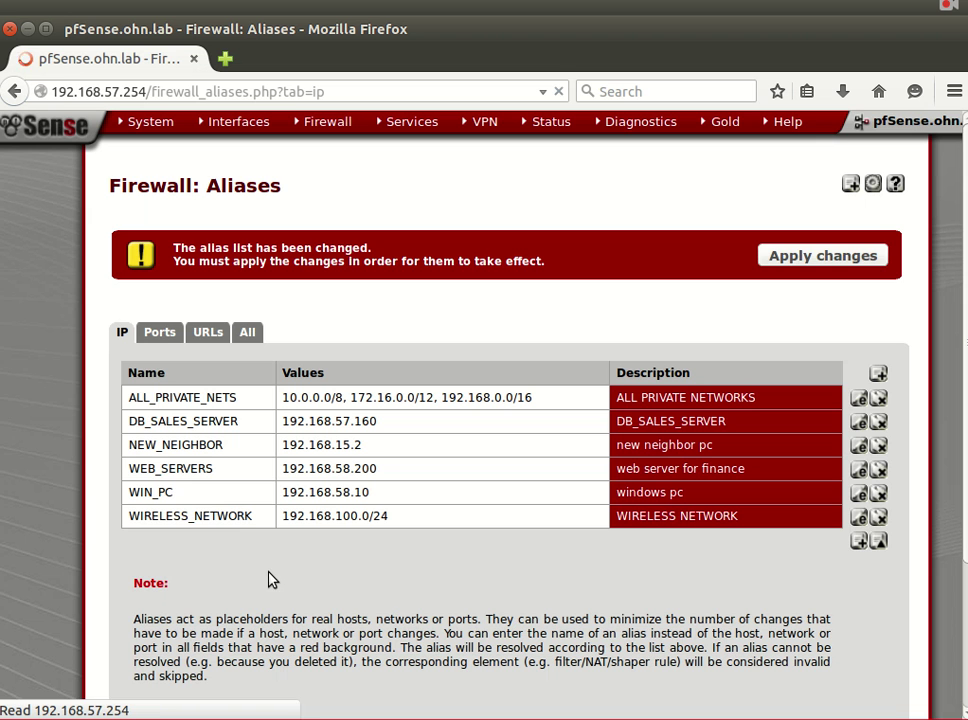
left_click(805, 255)
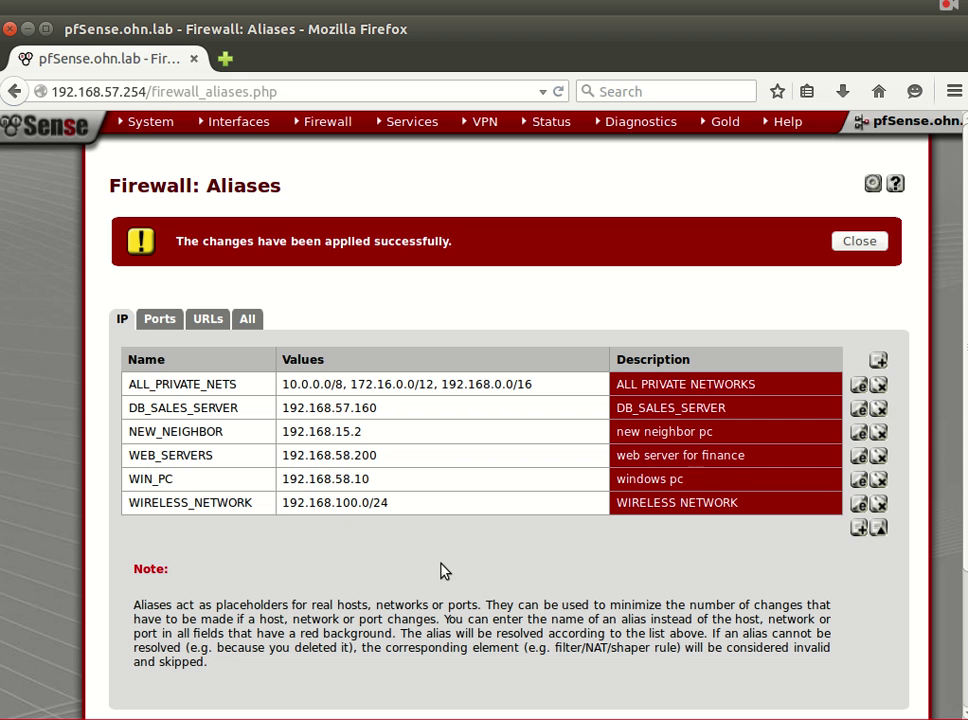
left_click(850, 241)
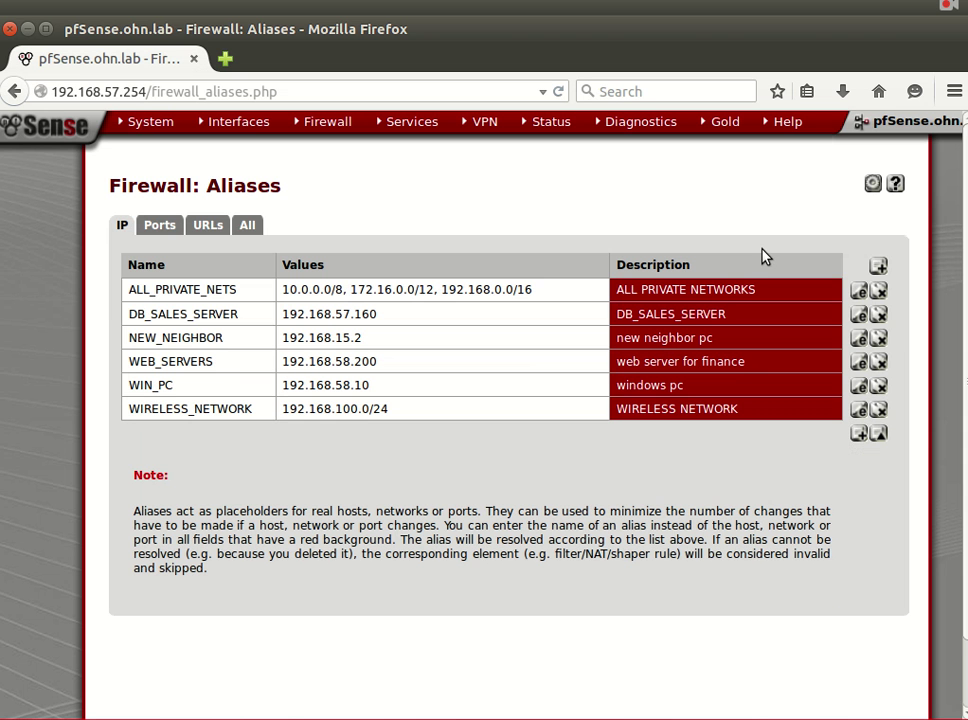
- Start a new port alias and name it DB_SALES_SERVER_MGT_PORT
left_click(150, 227)
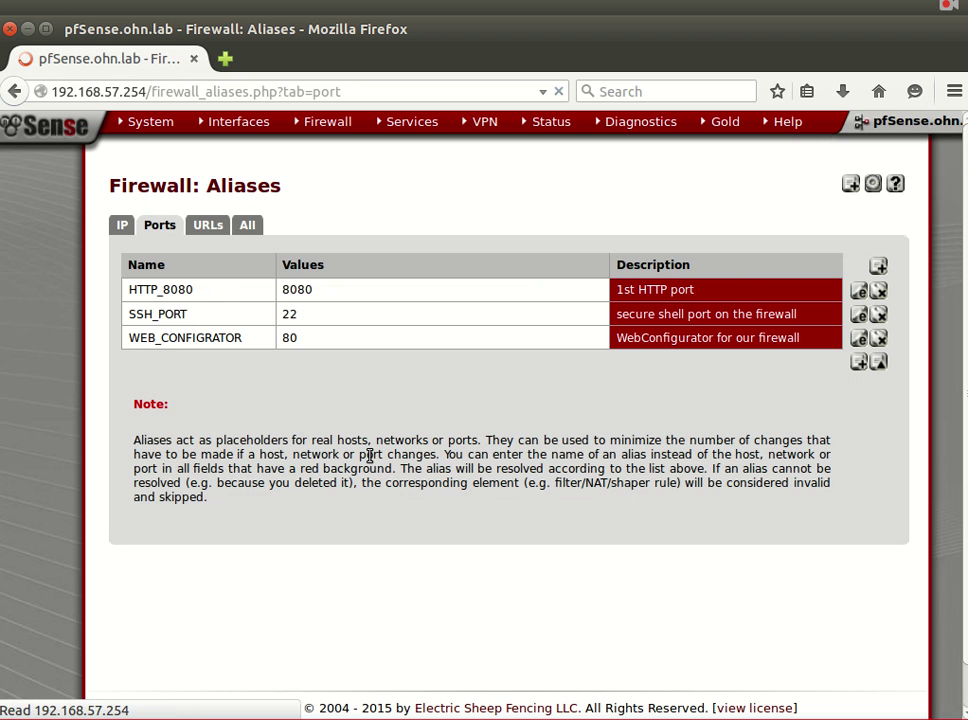
left_click(858, 362)
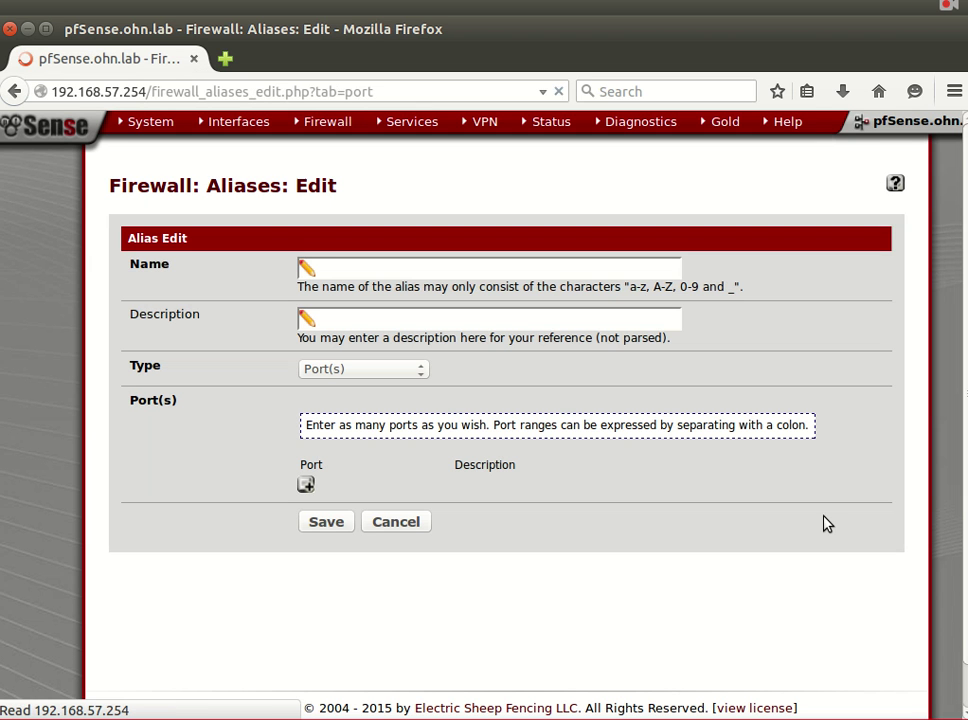
left_click(331, 271)
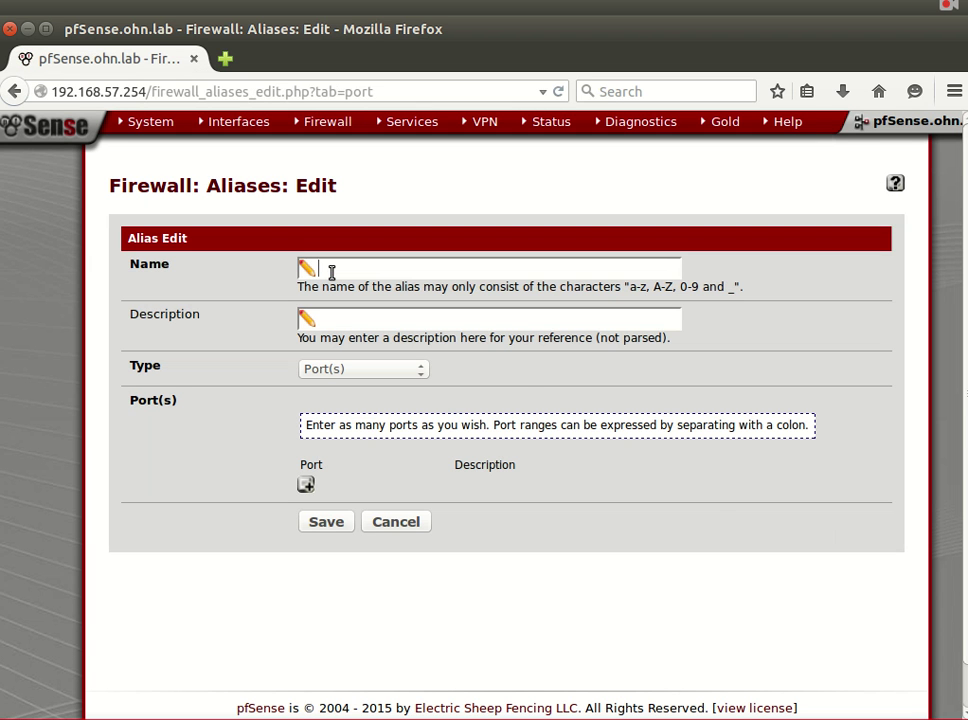
type("DB_SALES_SERVER")
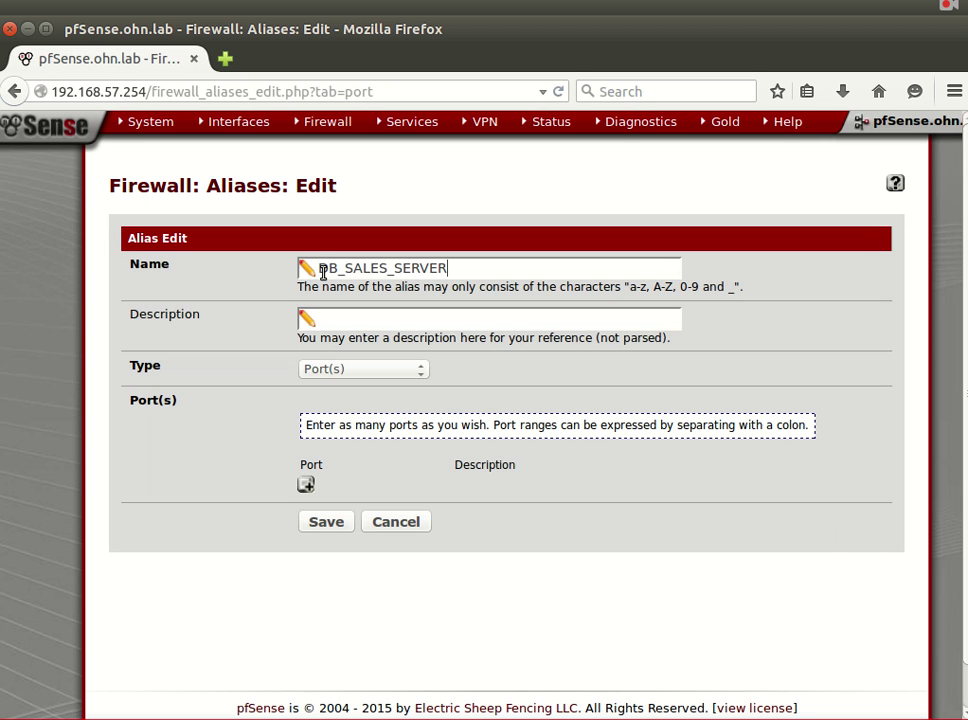
type("_MGT_PORT")
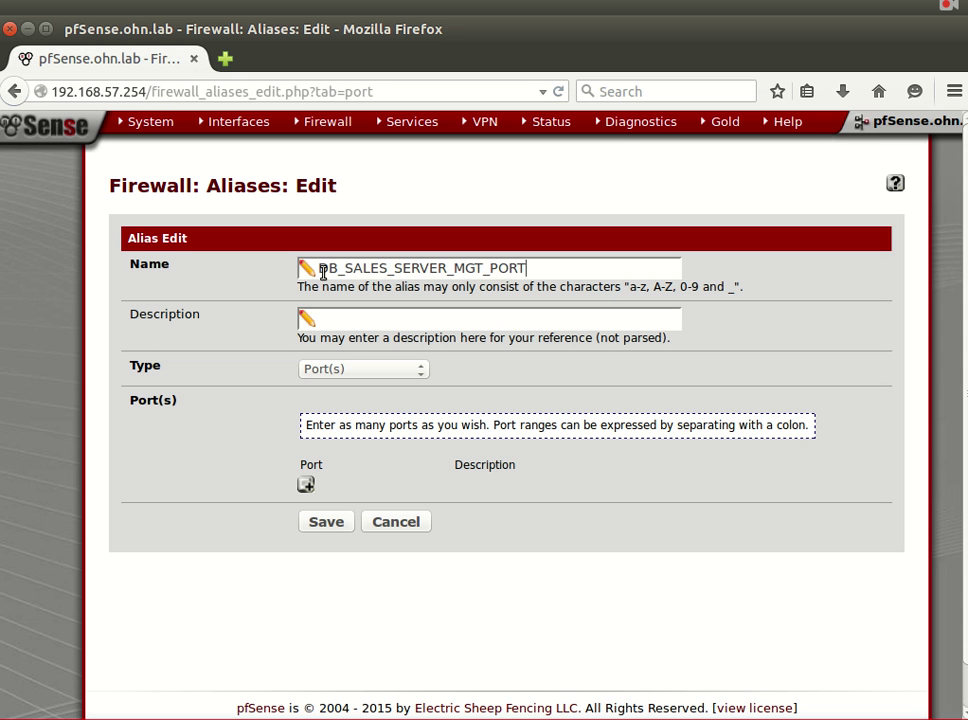
- Reuse the alias name DB_SALES_SERVER_MGT_PORT as its description and keep the type as Port(s)
double_click(421, 270)
key("ctrl+c")
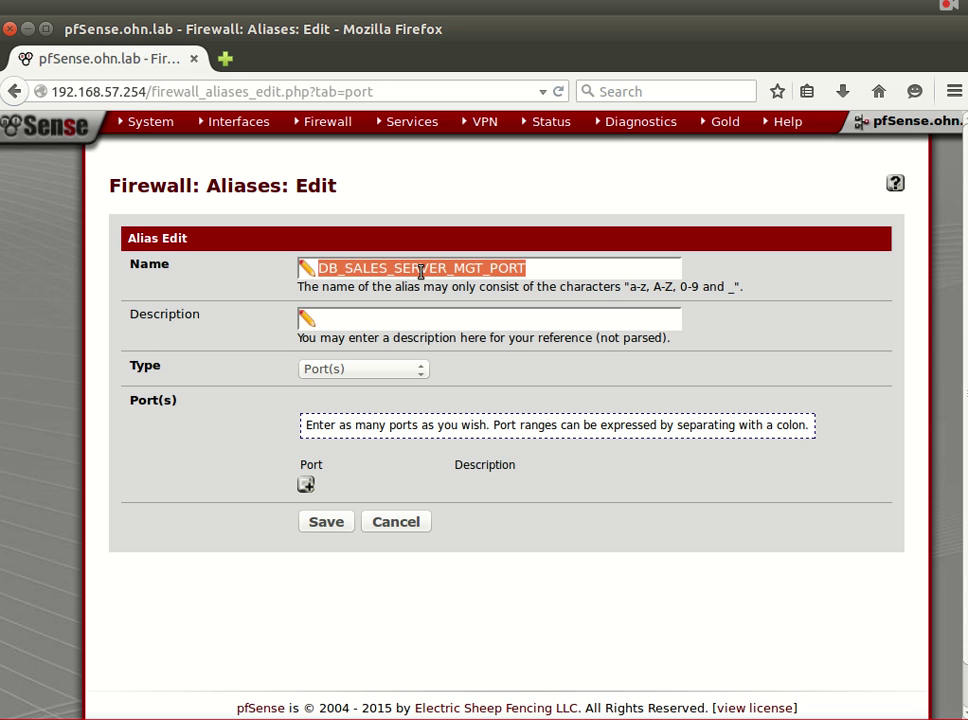
left_click(412, 320)
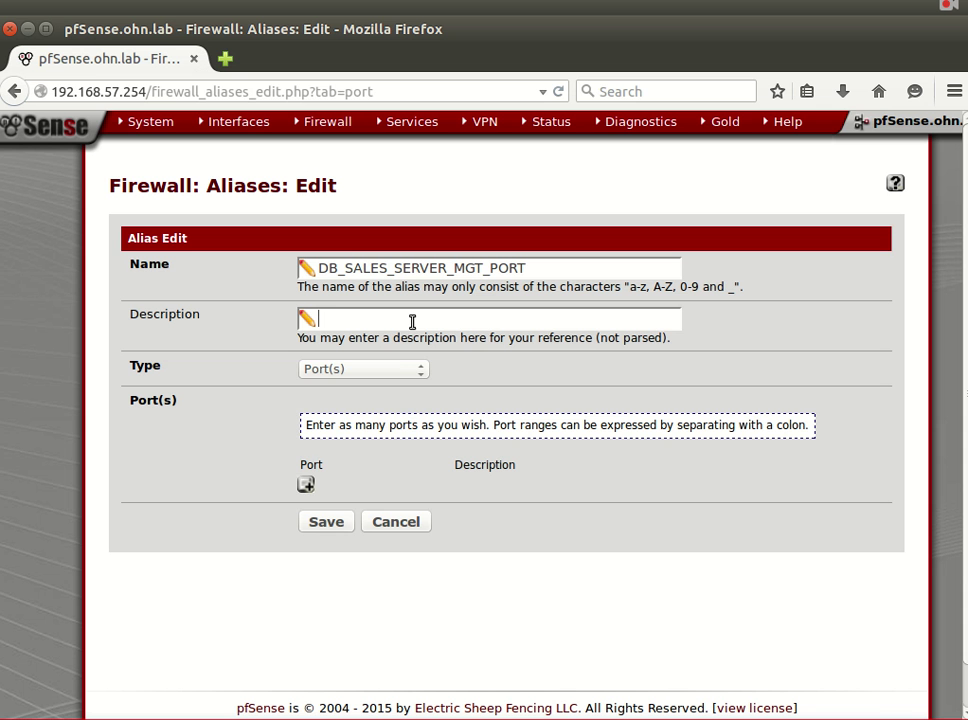
key("ctrl+v")
left_click(397, 369)
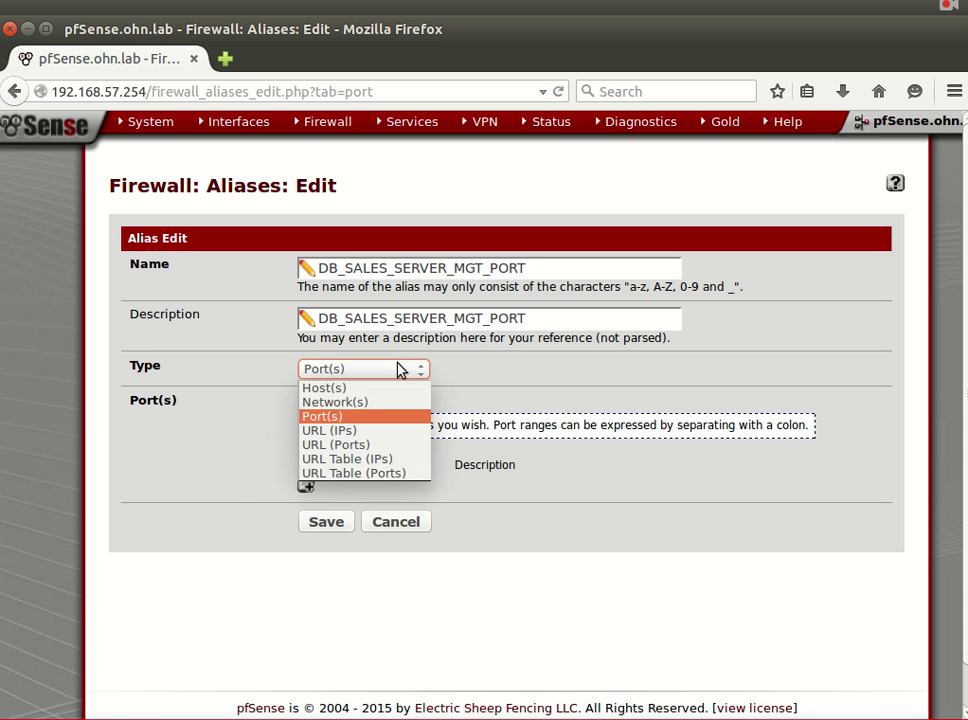
left_click(385, 416)
- Add a port entry for 10100 with the description DB_SALES_SERVER_MGT_PORT
left_click(306, 486)
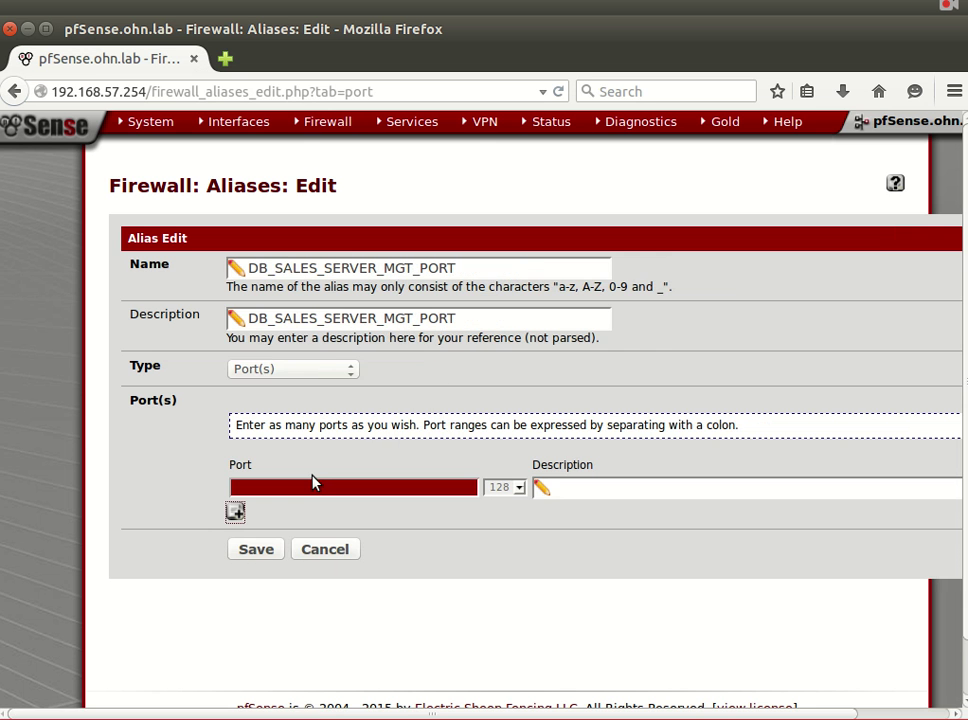
left_click(315, 488)
type("10100")
left_click(585, 485)
key("ctrl+v")
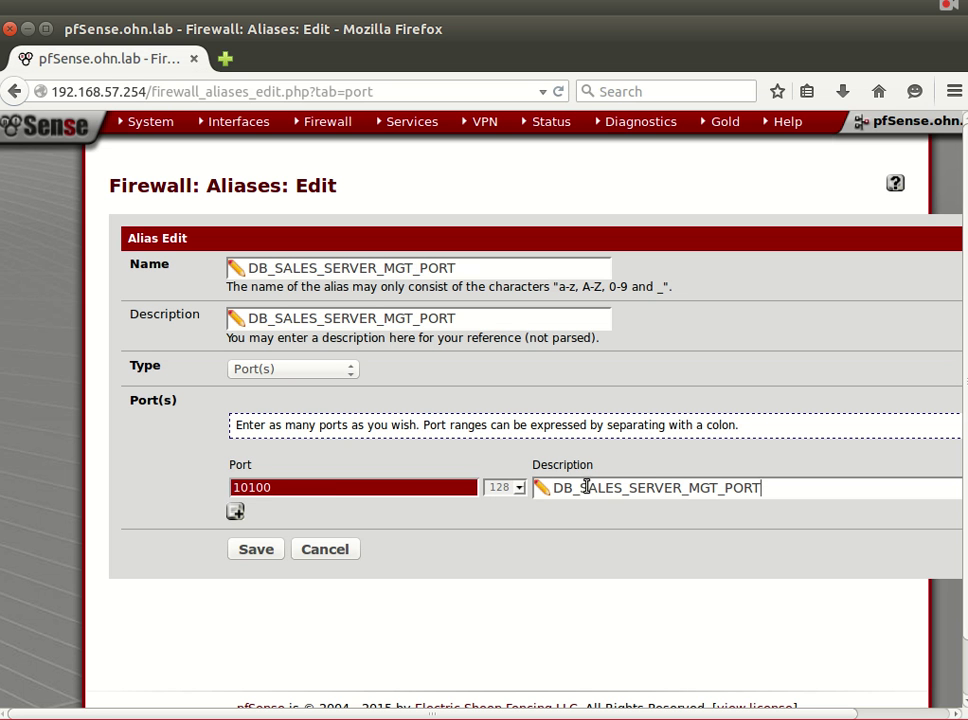
- Save the new port alias and apply the alias list changes
left_click(255, 550)
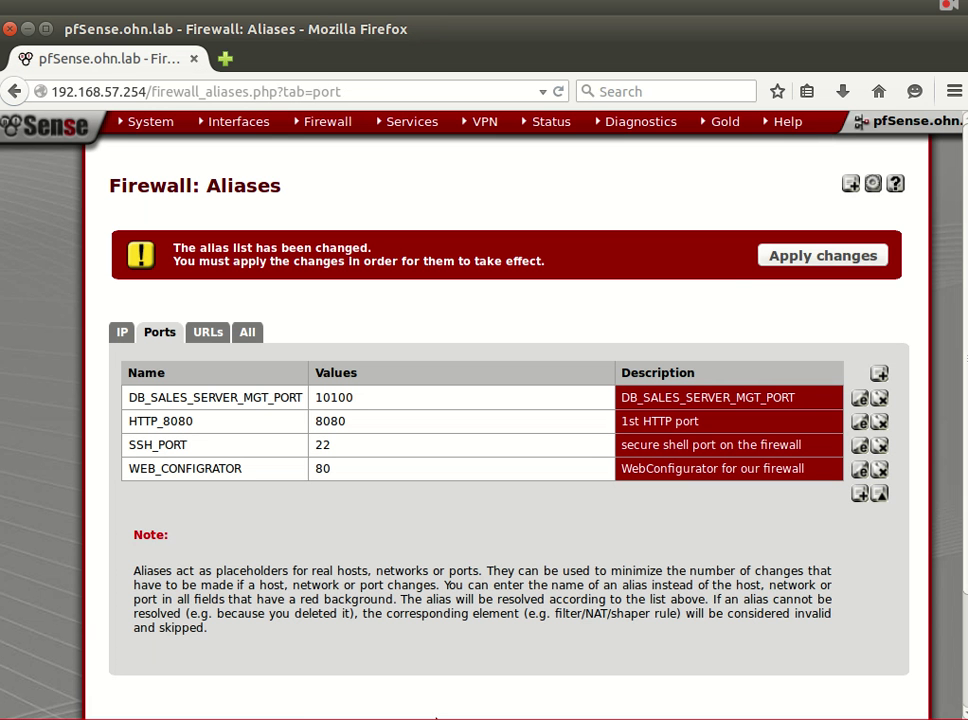
left_click(804, 256)
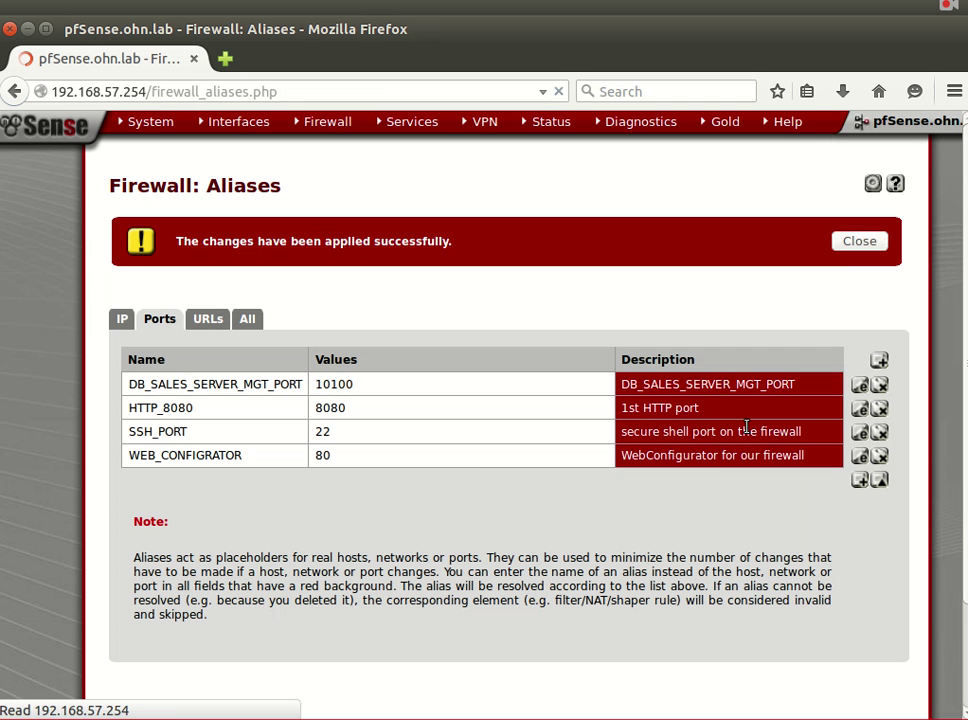
left_click(855, 243)
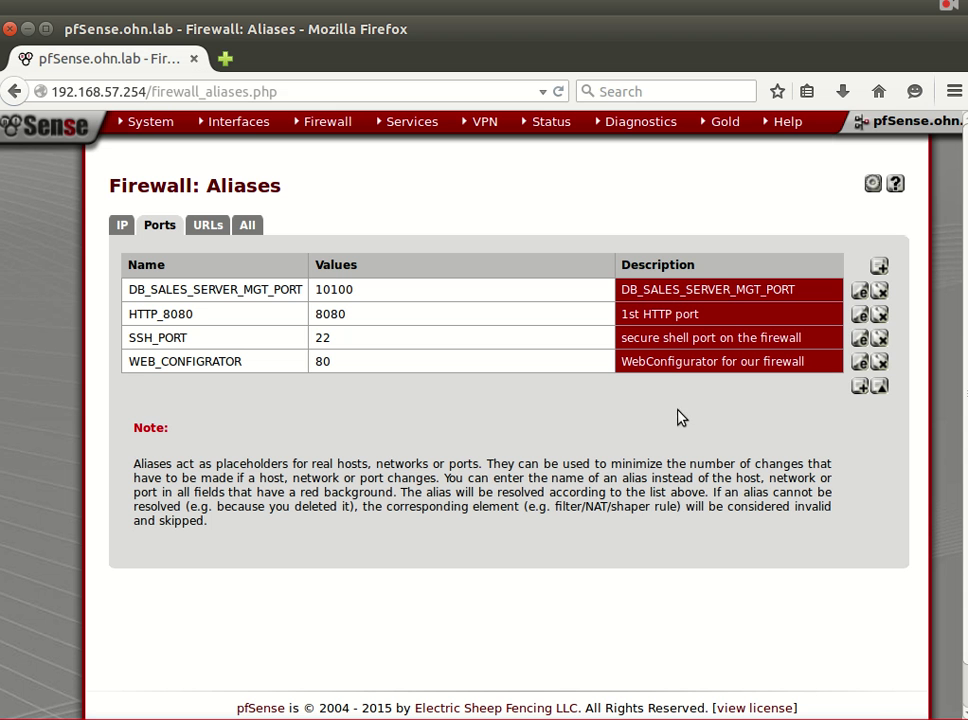
- Edit the DB_SALES_SERVER_MGT_PORT alias, setting its port to 1813 and the port entry's description to DB_SALES_SERVER_MGT_PORT_RADIUS
left_click(859, 292)
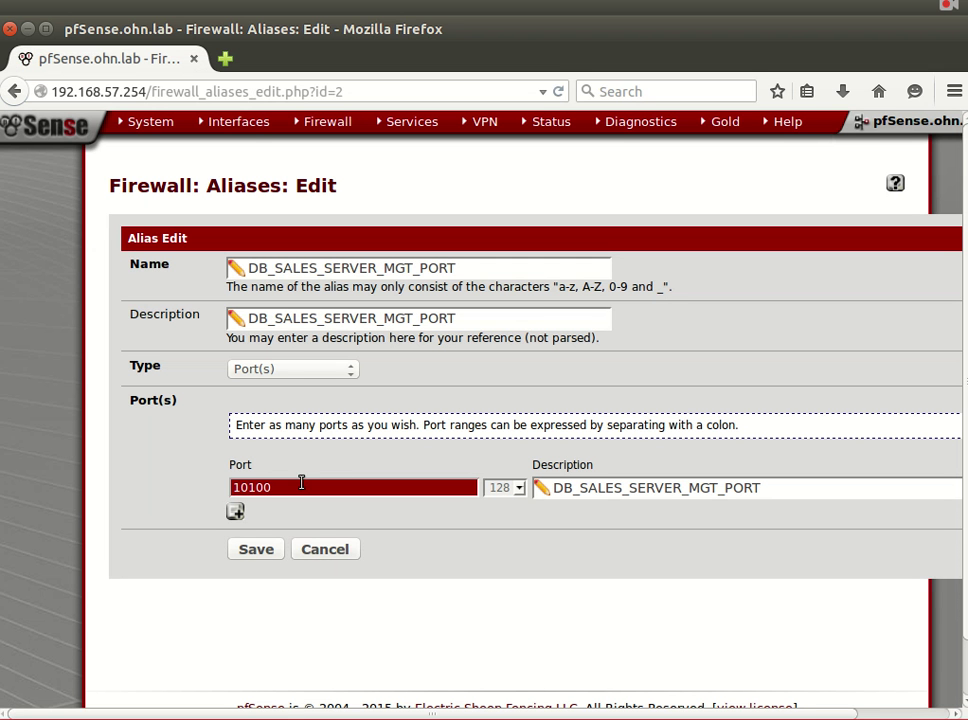
double_click(301, 483)
type("1813")
left_click(789, 488)
type("-")
type("R")
key("BackSpace")
key("BackSpace")
type("_RADIUS")
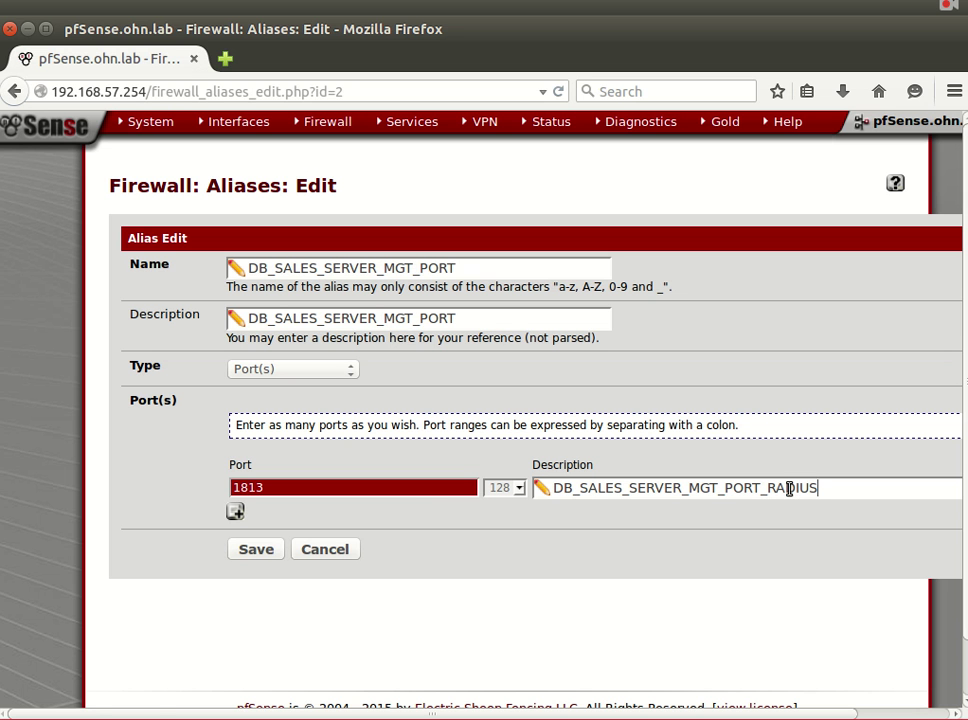
- Save the edited DB_SALES_SERVER_MGT_PORT alias, apply the alias list changes and dismiss the notice
left_click(253, 556)
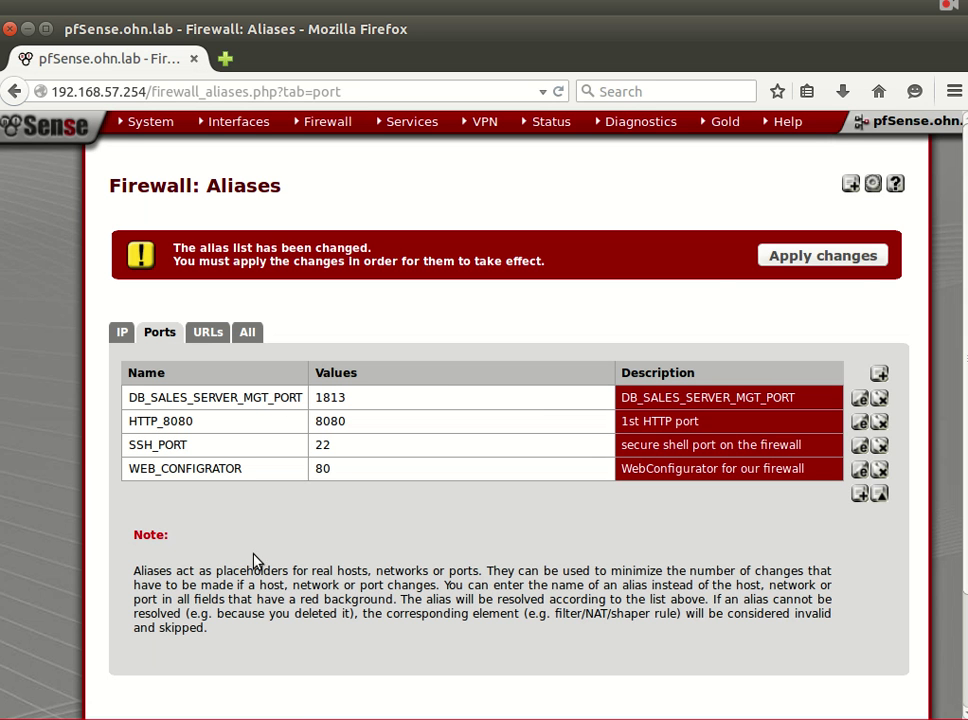
left_click(862, 266)
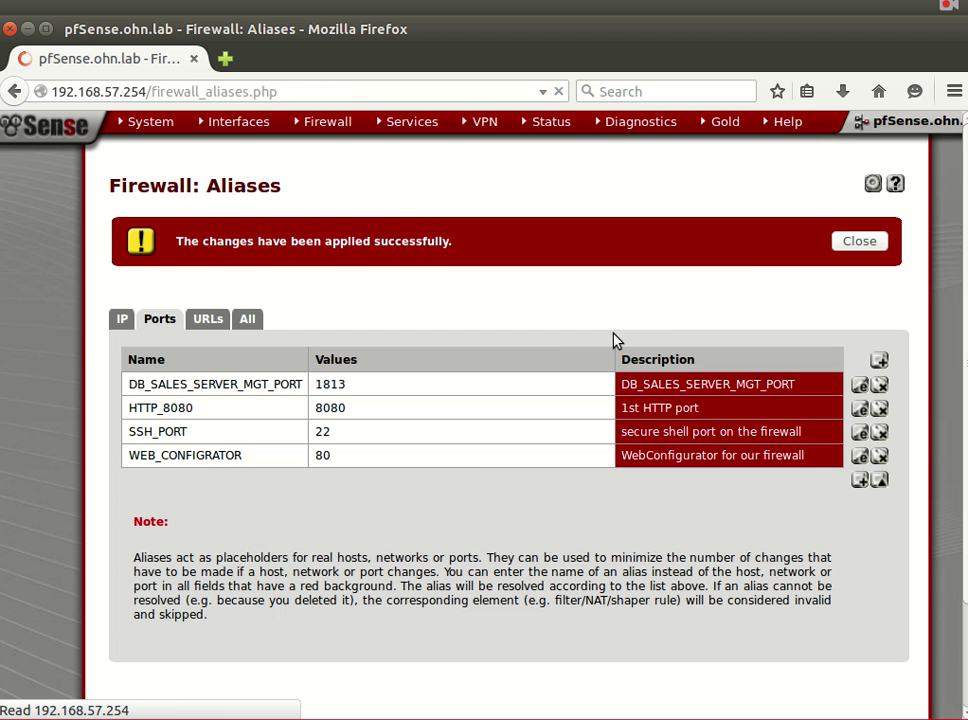
left_click(882, 243)
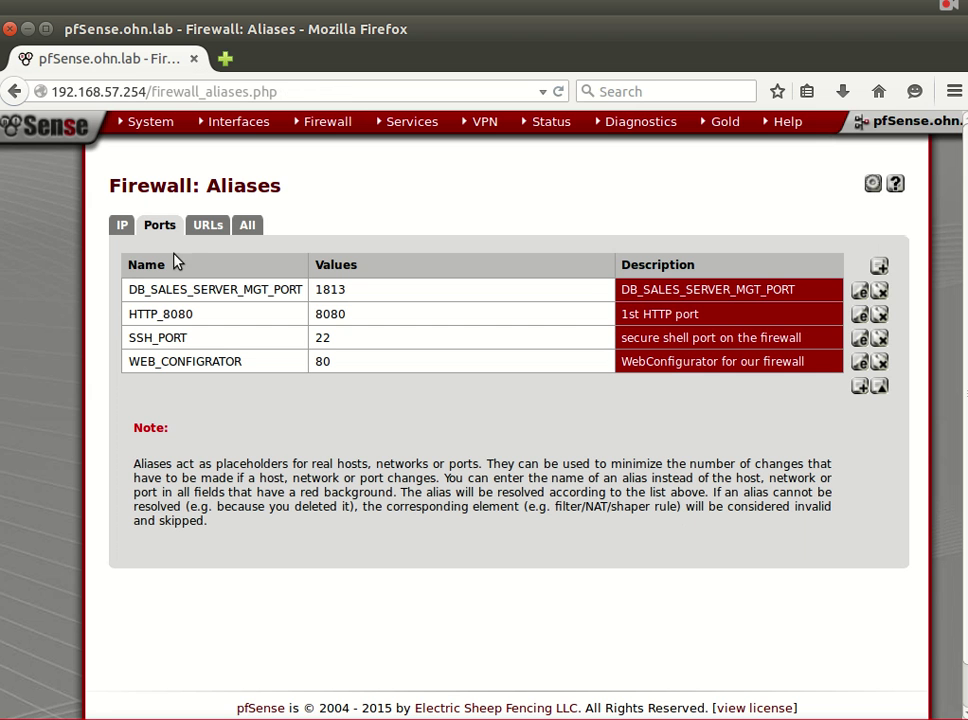
- Start a new alias in the URLs category, name it BLOCK_VIDEO and keep the type as URL (IPs)
left_click(199, 225)
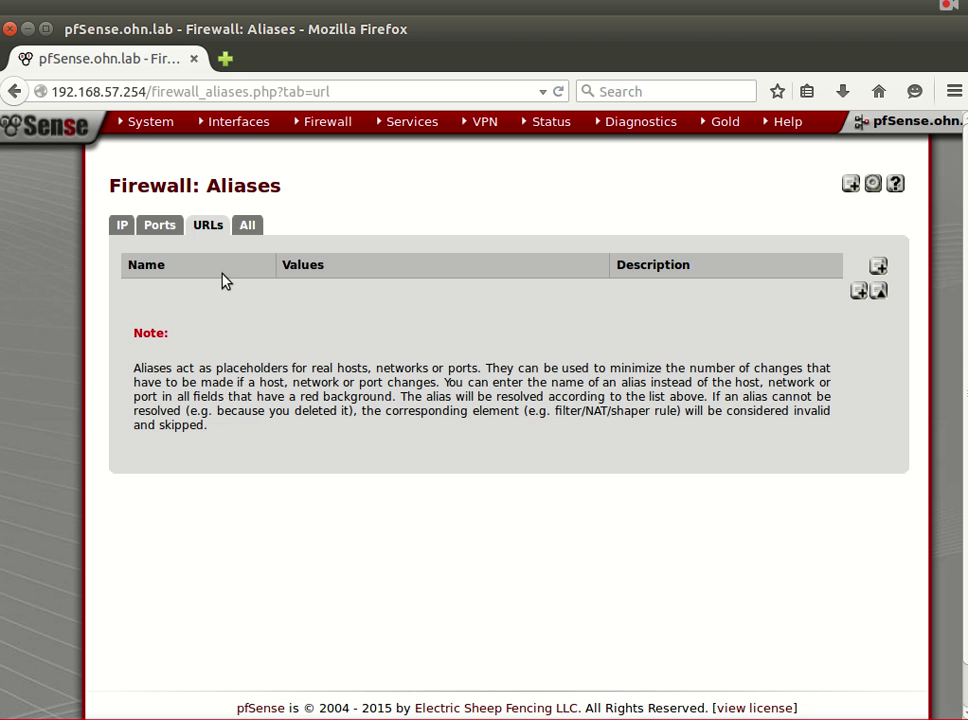
left_click(256, 229)
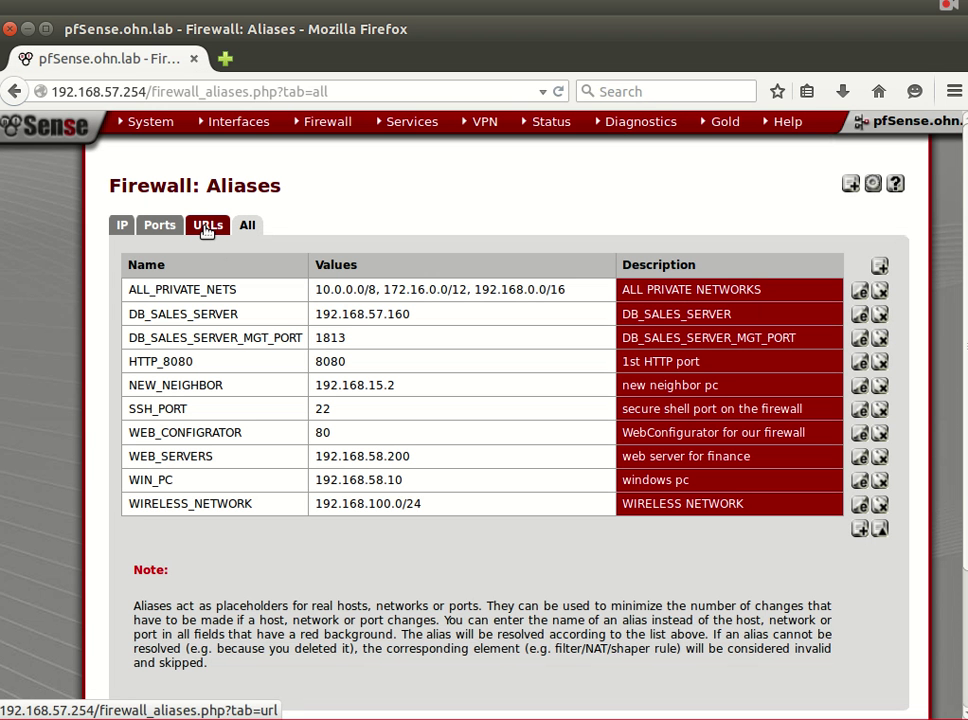
left_click(207, 228)
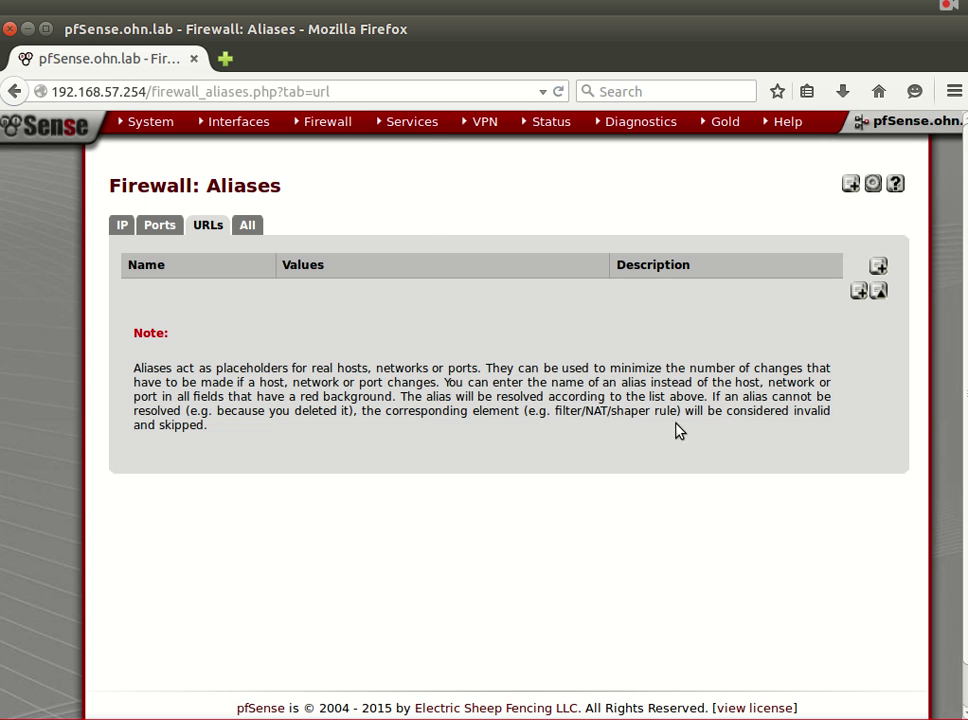
mouse_move(327, 121)
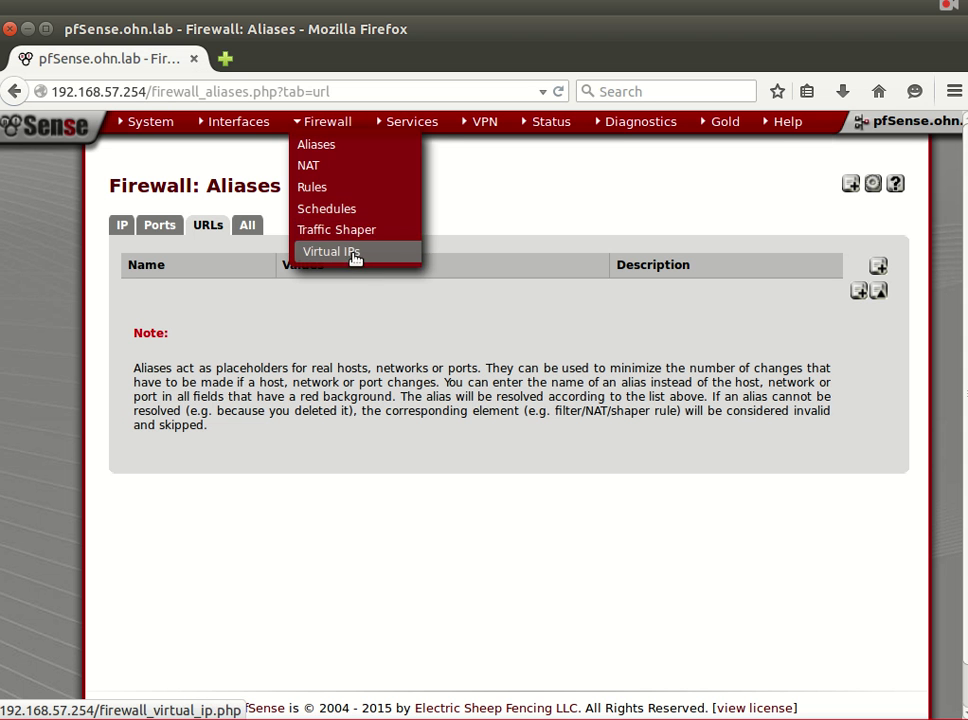
left_click(858, 292)
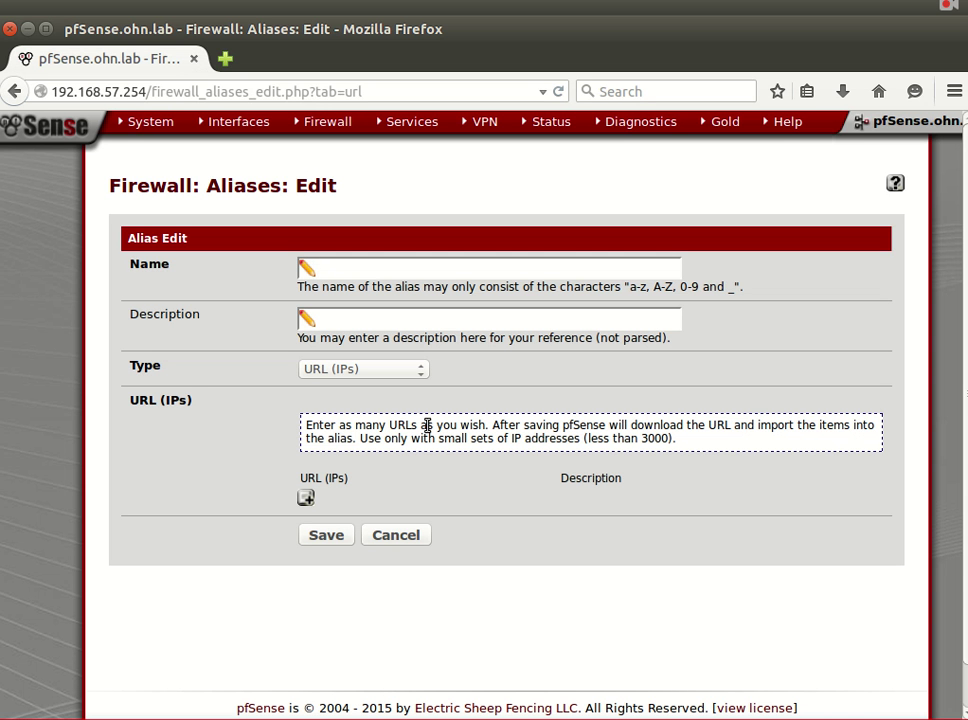
type("BLOCK_VIDEO")
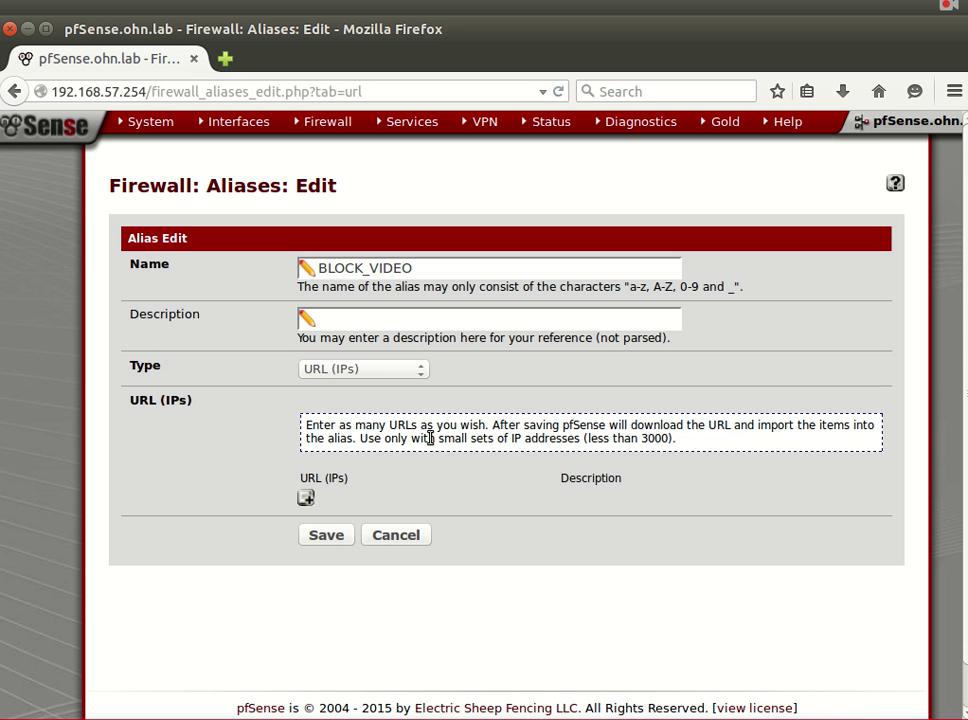
left_click(306, 497)
left_click(358, 498)
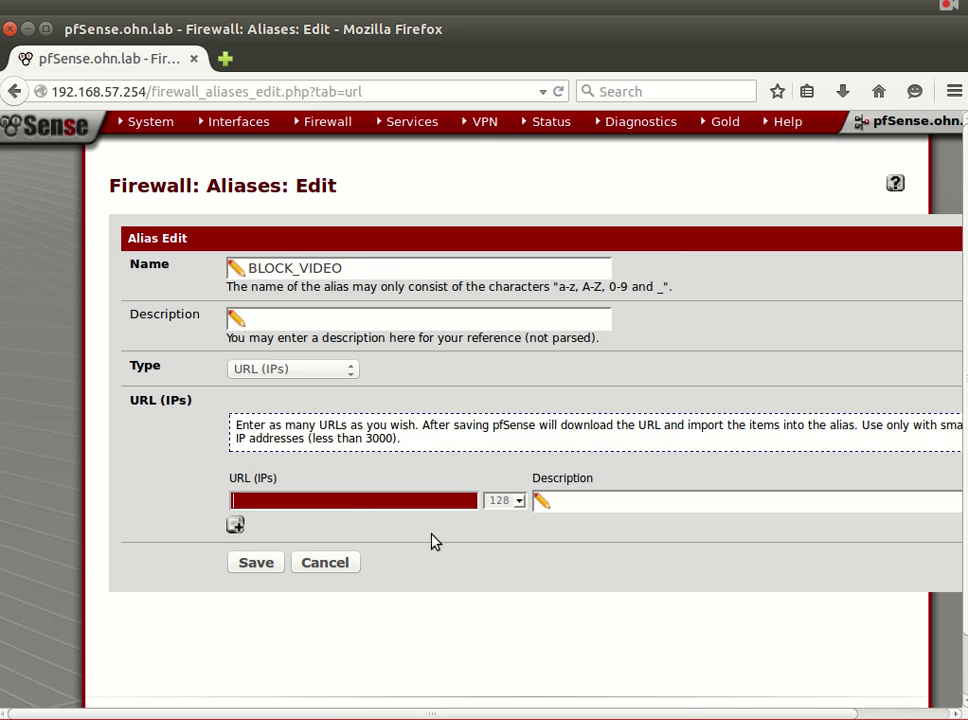
type("HTT")
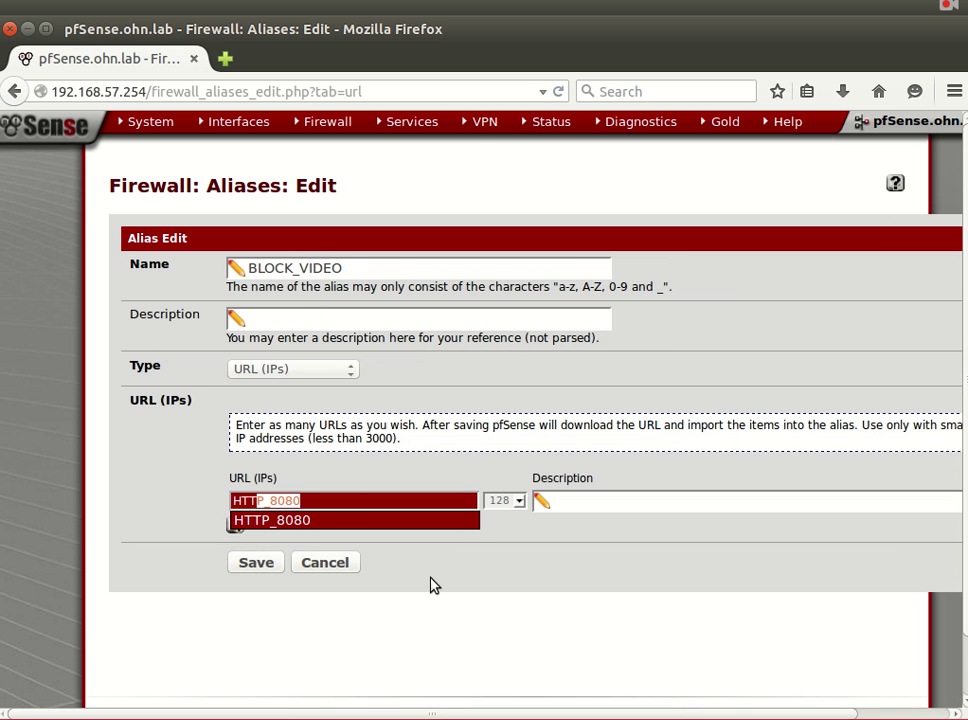
type("P")
key("BackSpace")
key("BackSpace")
key("BackSpace")
key("BackSpace")
key("BackSpace")
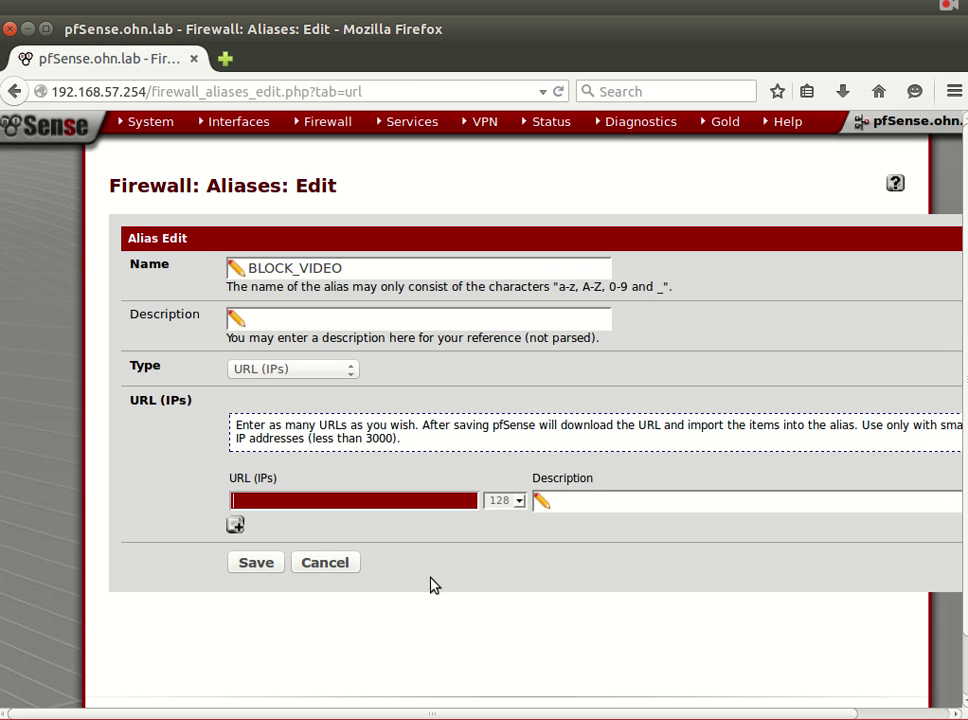
type("HTTP")
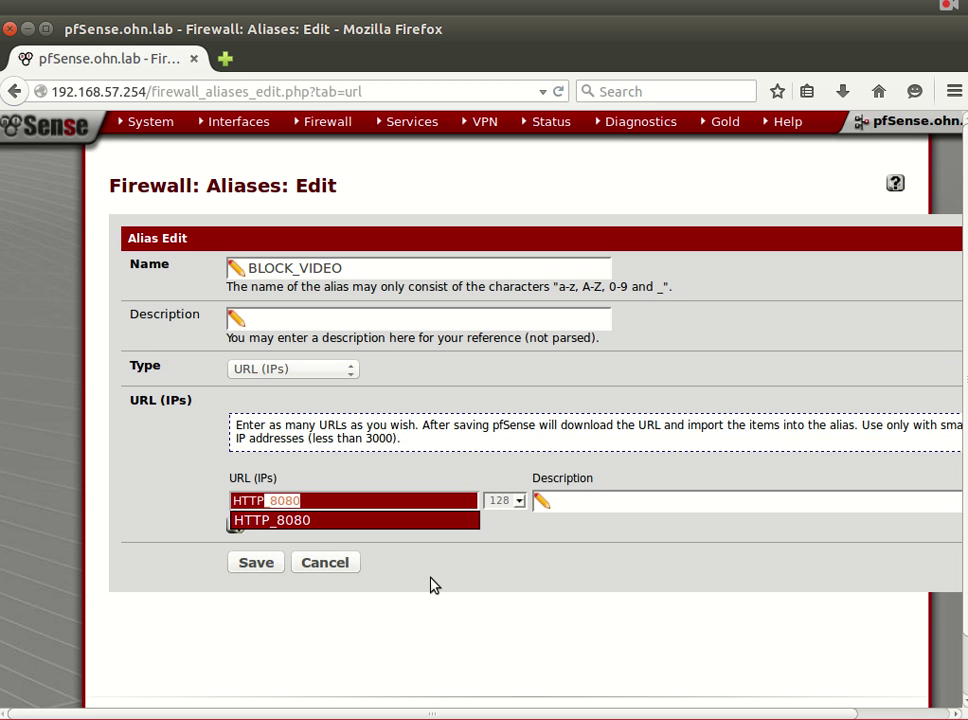
type(":")
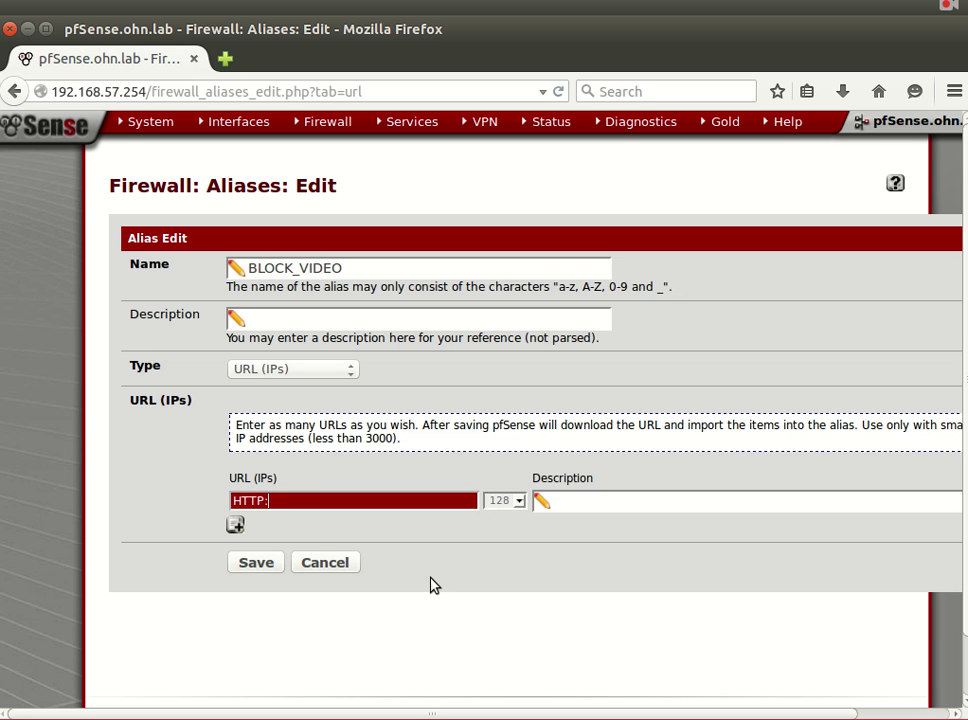
type("//www.yahoo.com")
left_click(235, 524)
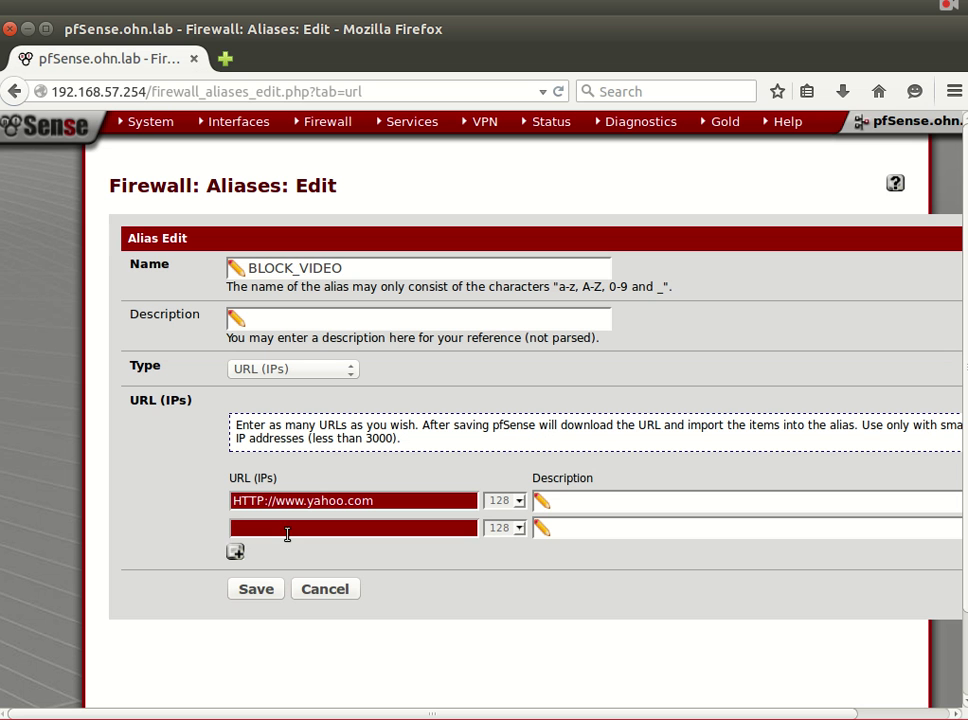
type("HTT")
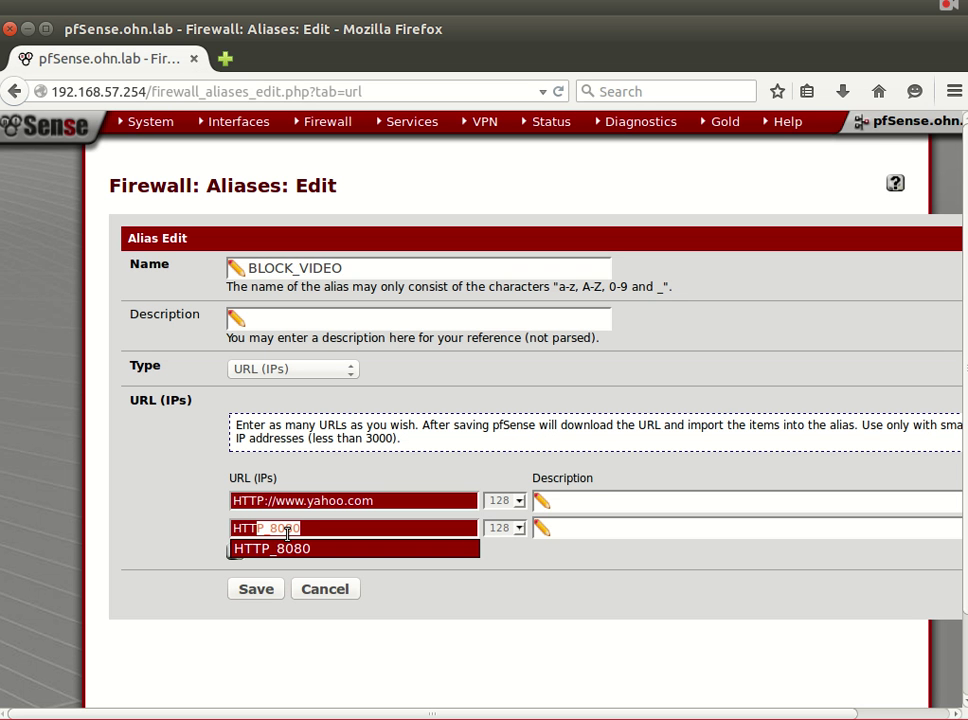
type("P://")
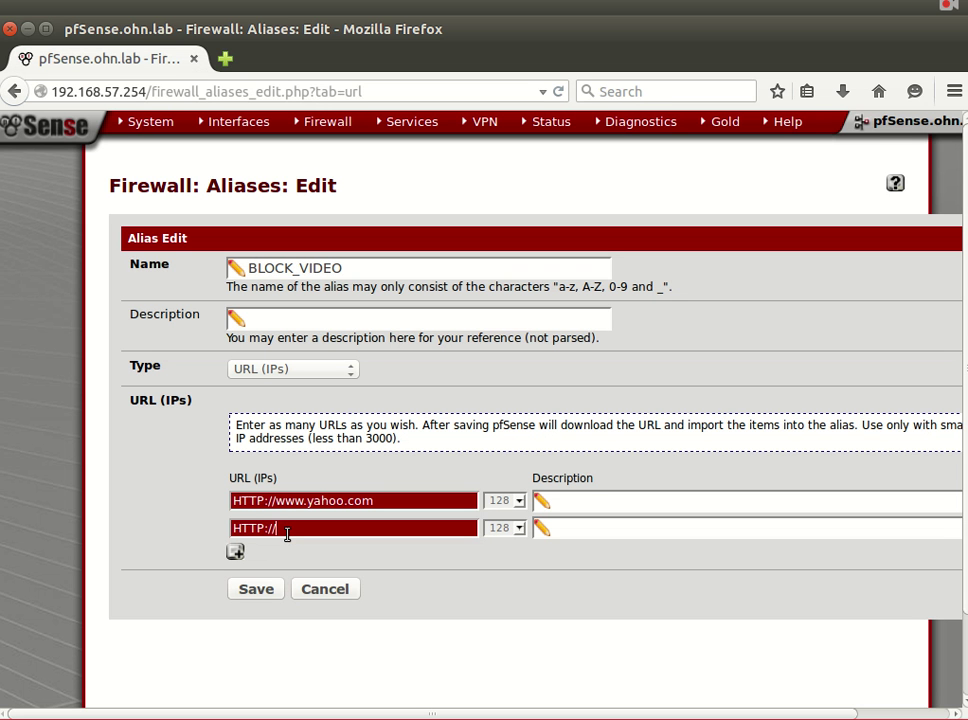
type("w")
type("ideo")
type(".yahoo")
type(".com")
left_click(234, 554)
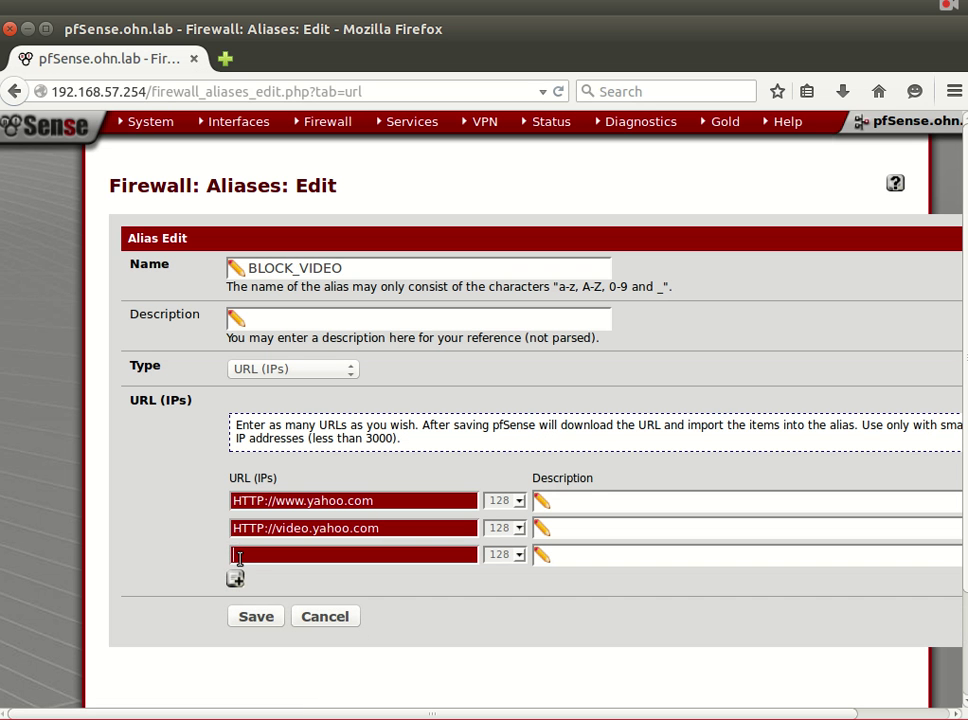
type("HTTP://video.faceboo")
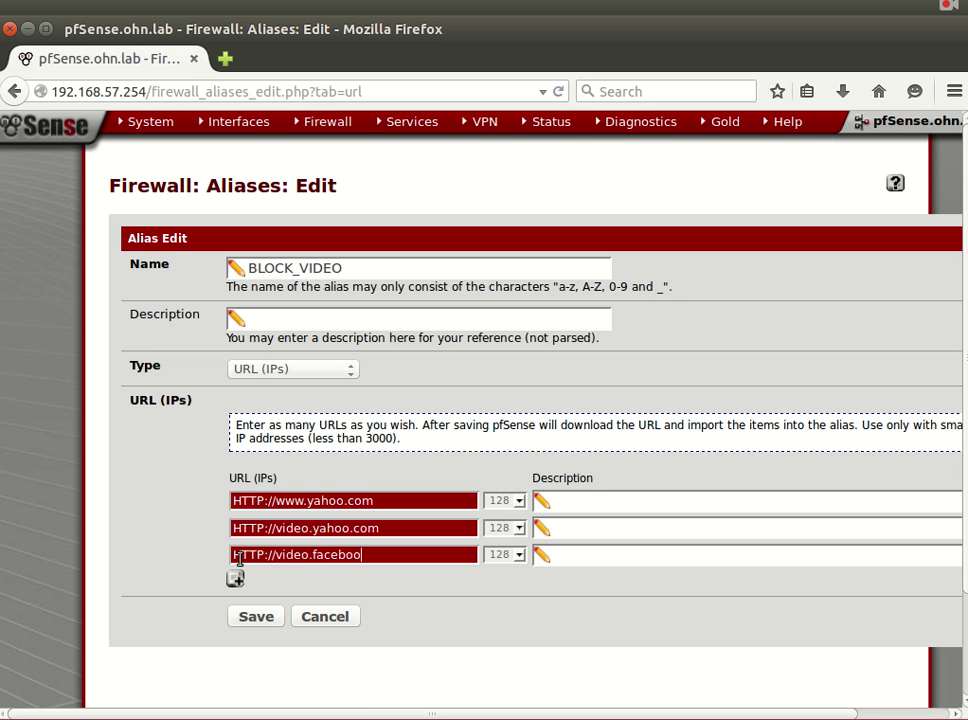
type("k.com")
- Try to save the BLOCK_VIDEO alias, stop the page load and cancel the alias edit
left_click(280, 622)
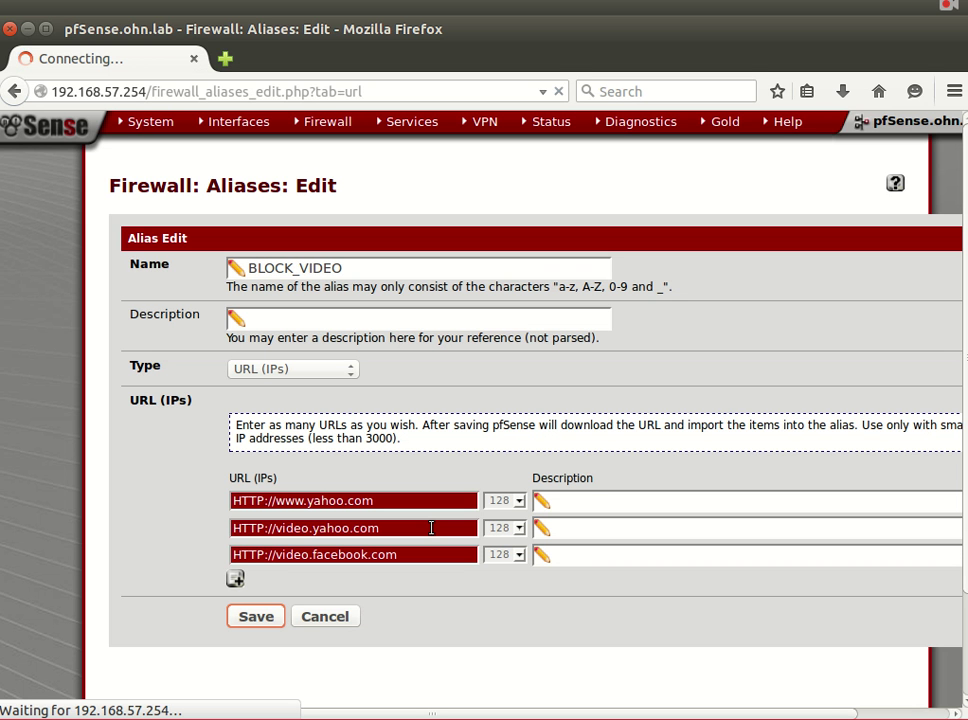
left_click(567, 93)
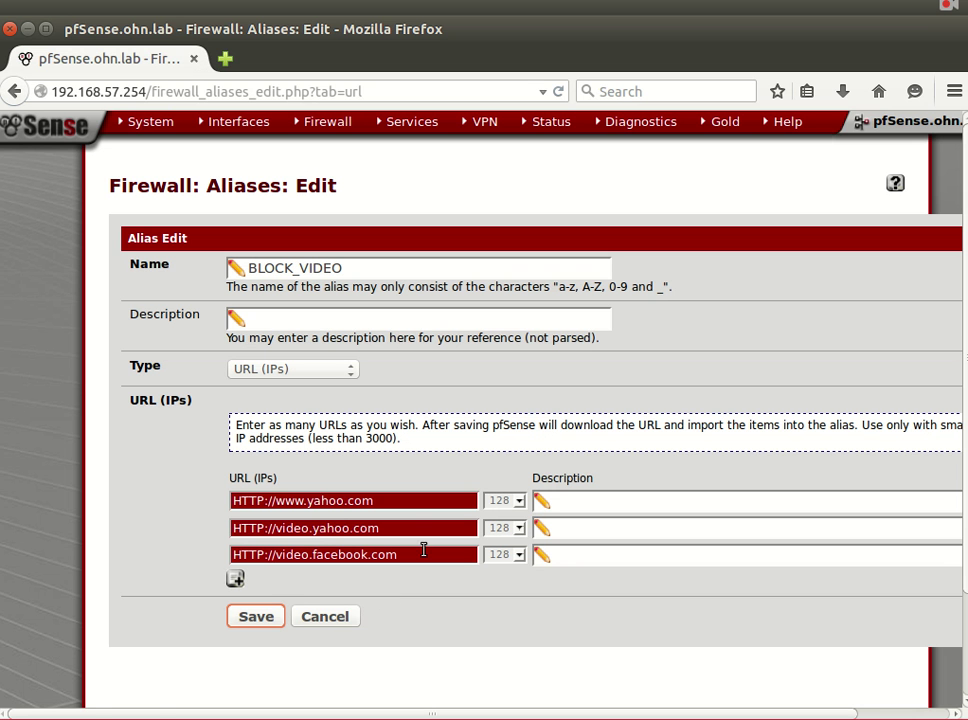
left_click(310, 619)
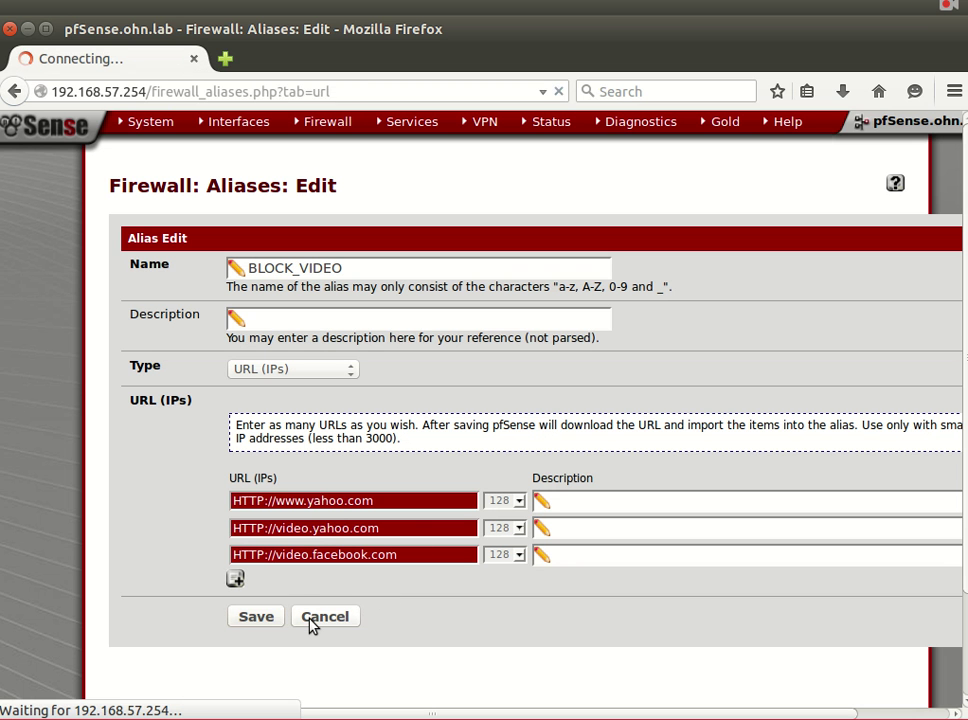